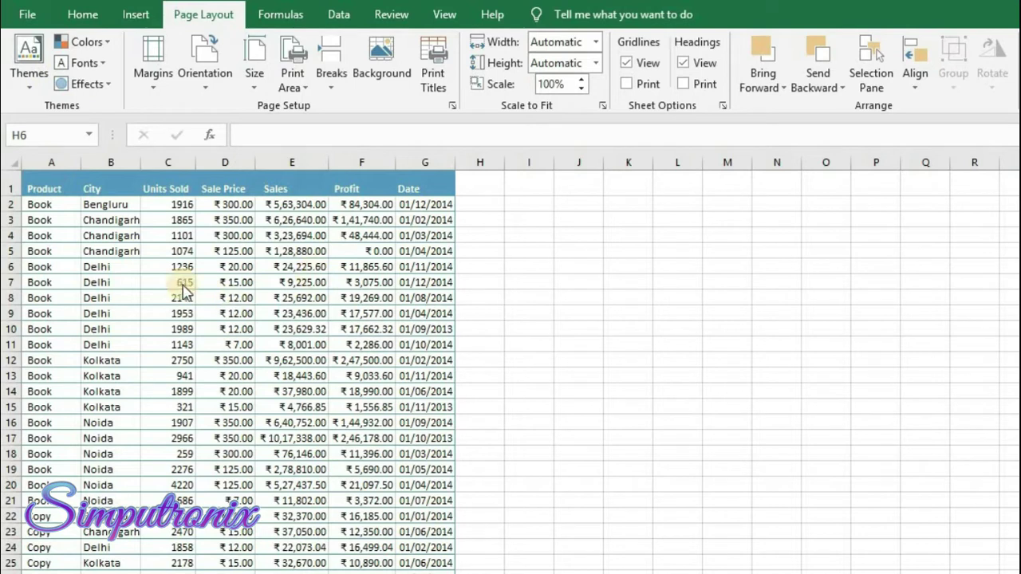
- Apply the Office theme and the Office color set to the workbook
click(30, 90)
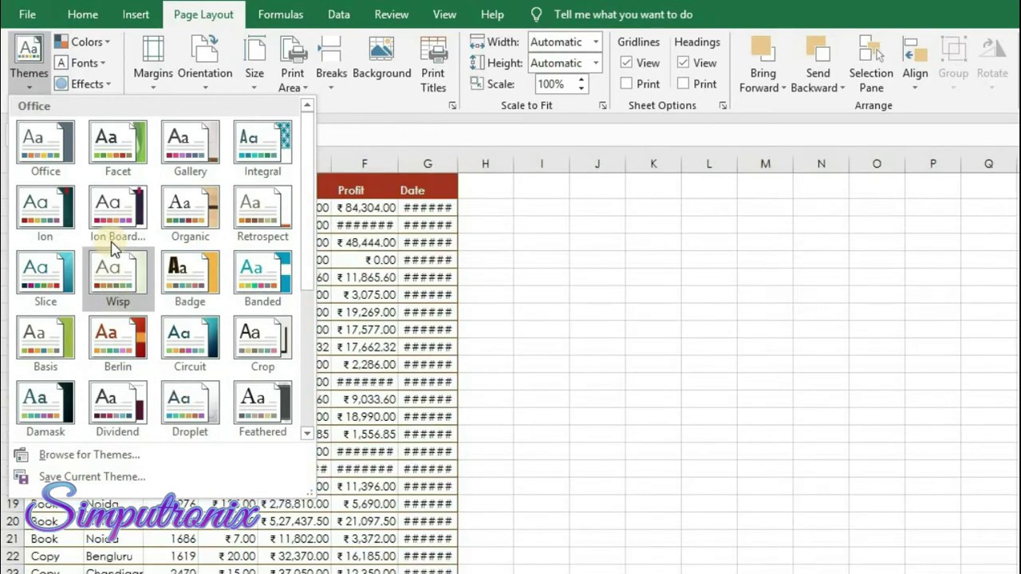
click(45, 146)
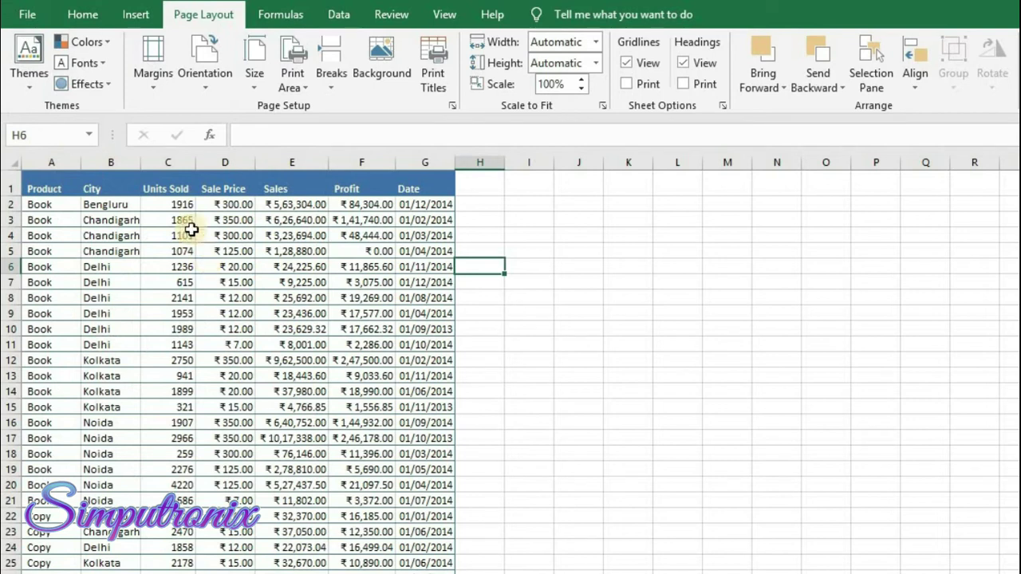
click(112, 43)
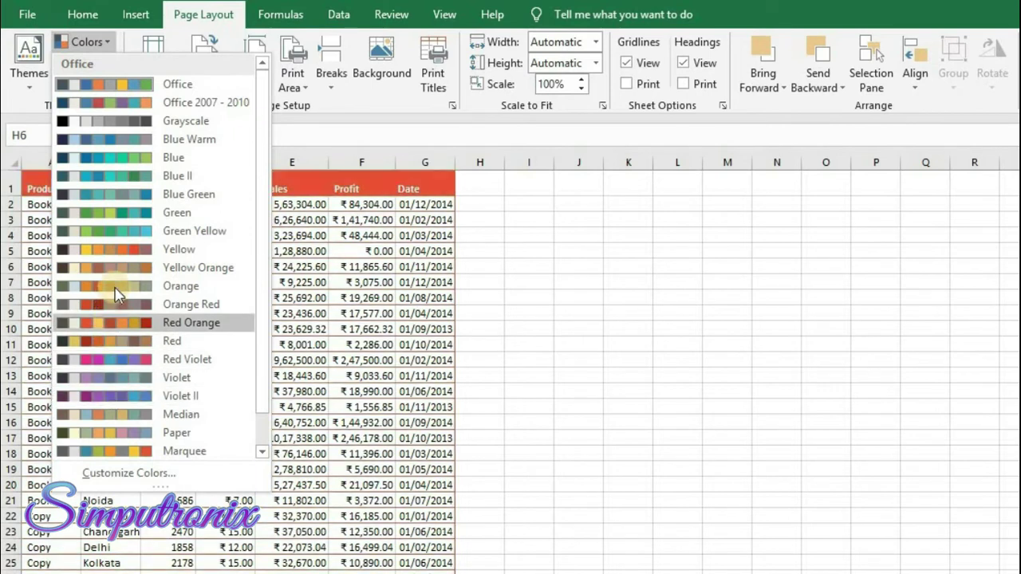
click(151, 84)
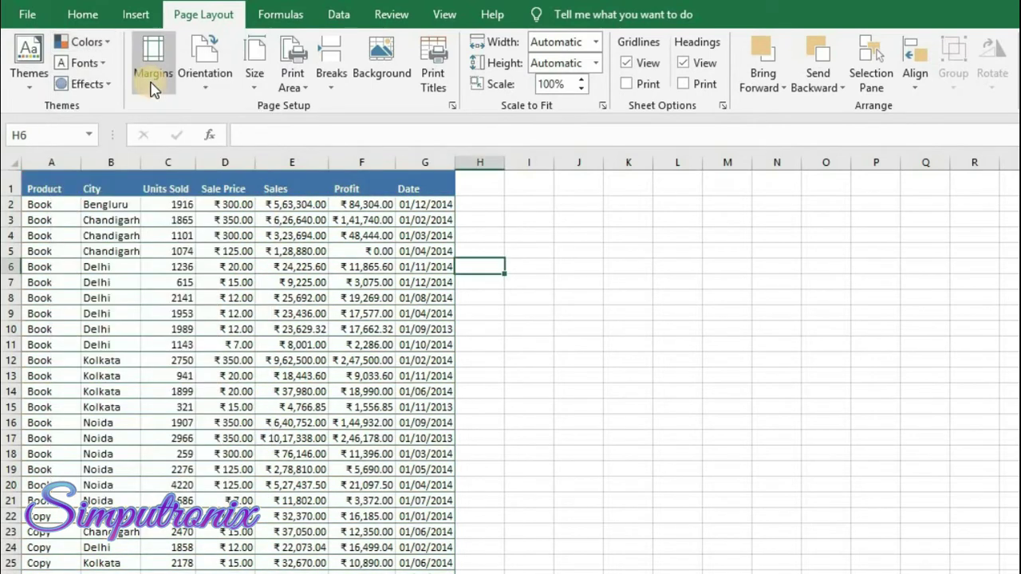
click(96, 64)
click(96, 64)
click(102, 86)
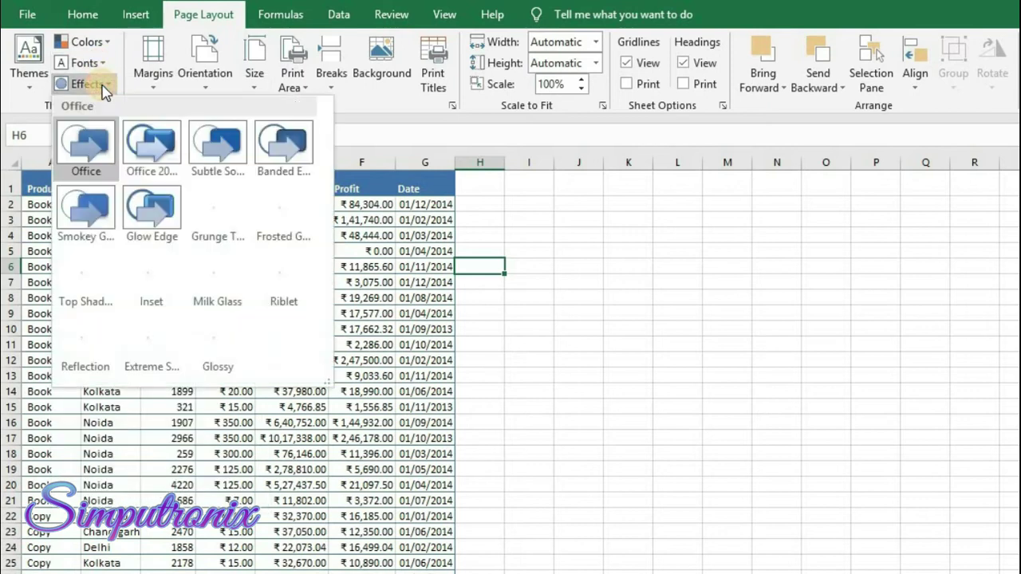
click(103, 86)
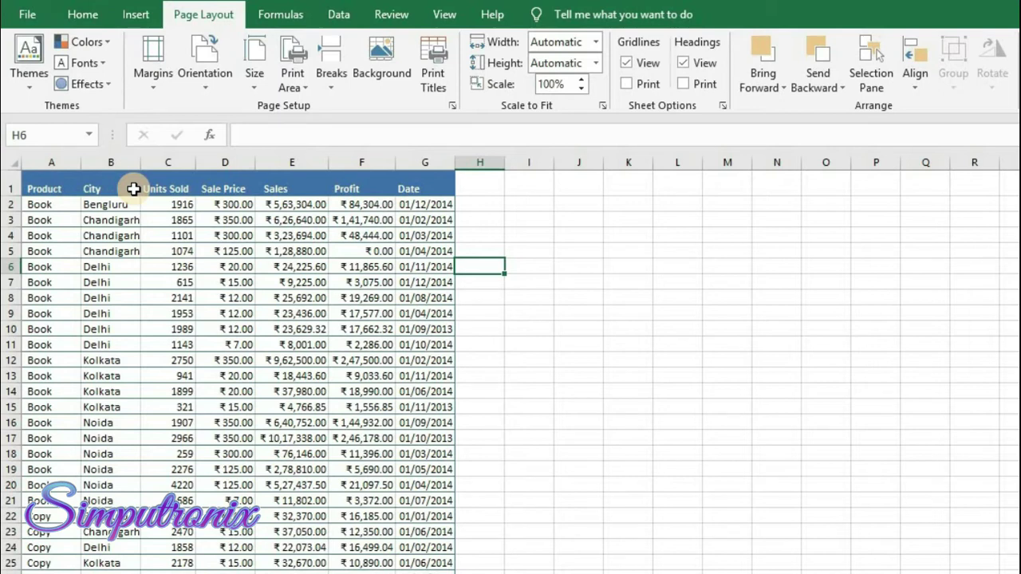
click(155, 92)
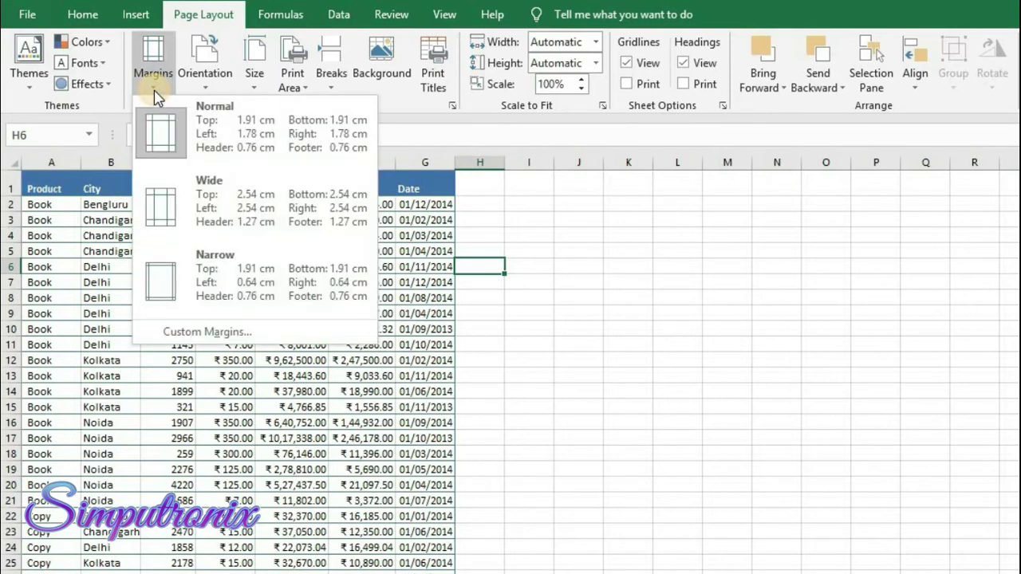
click(225, 389)
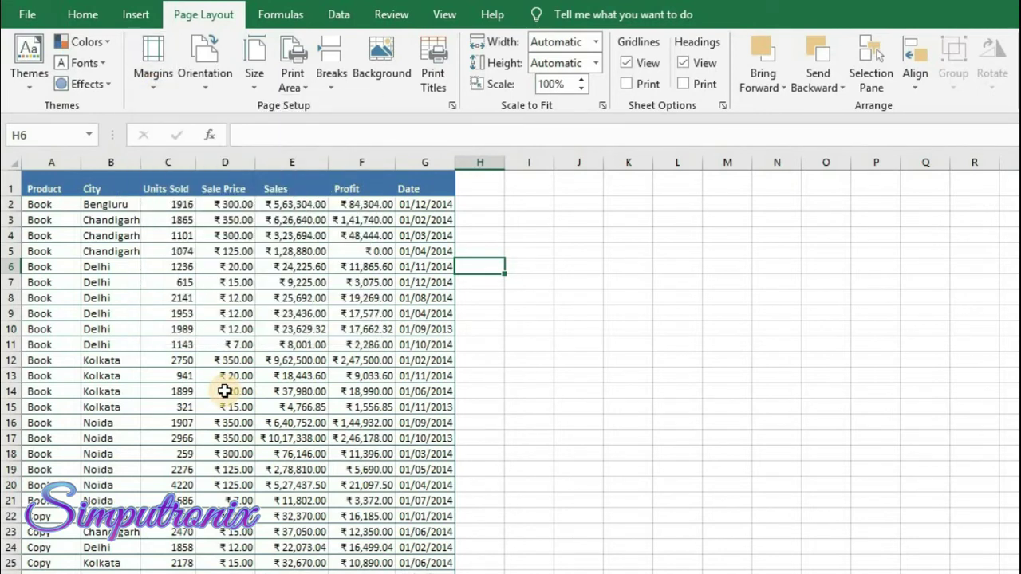
- Open the Page Setup settings and preview the sheet's printout
click(453, 106)
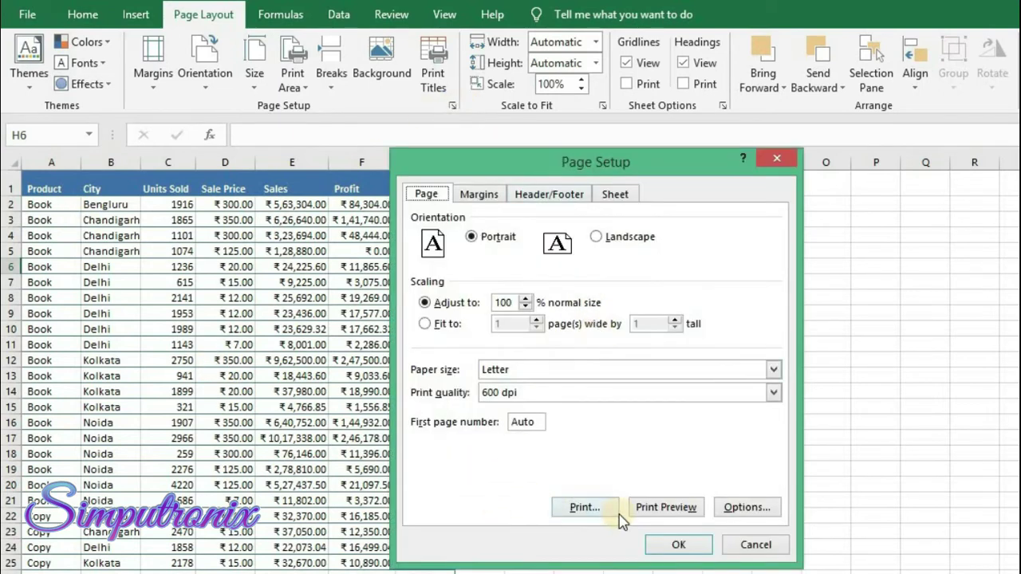
click(662, 510)
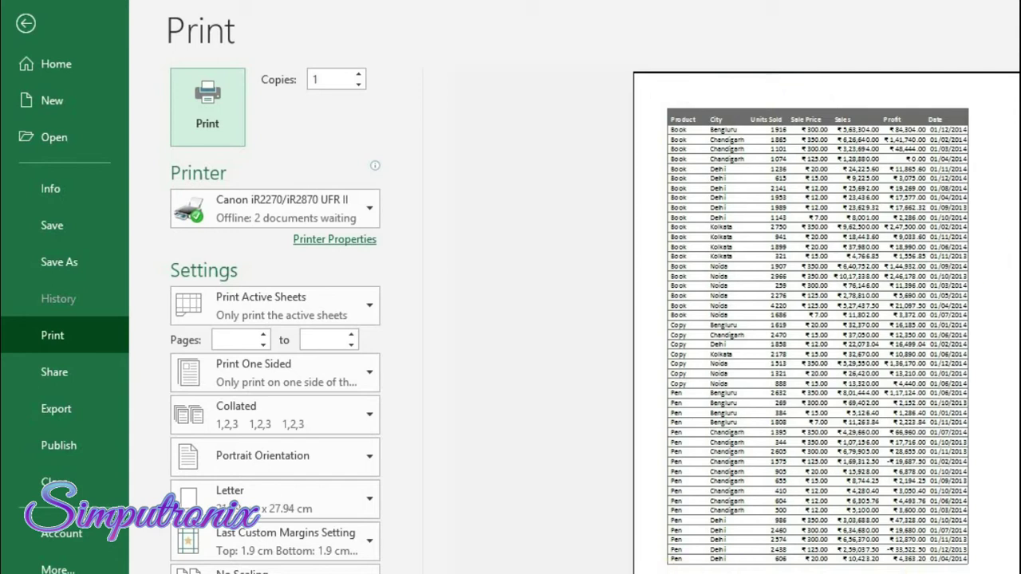
key(Escape)
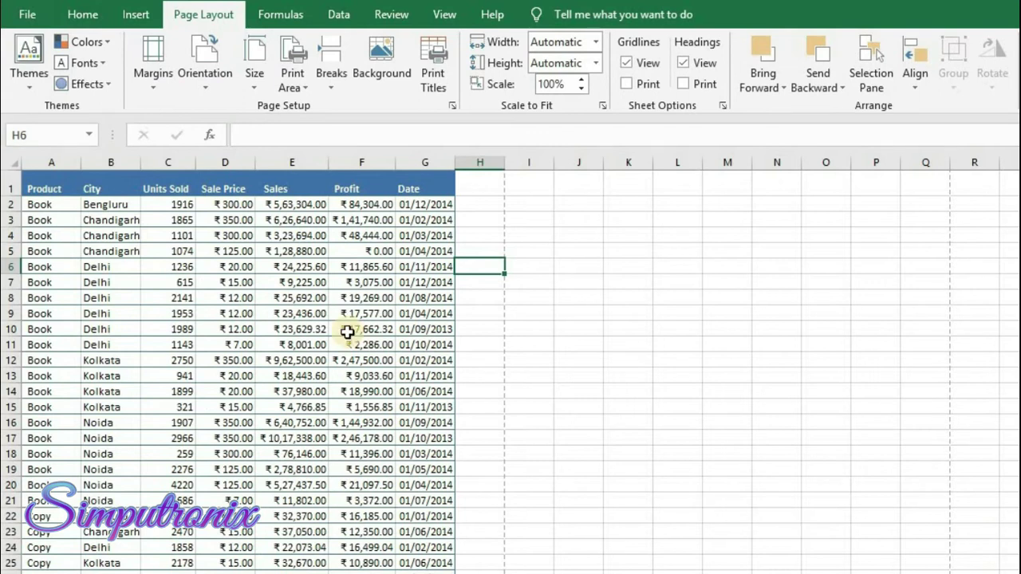
- Review the custom margin values and the page orientation and scaling settings, and preview the printout
click(156, 86)
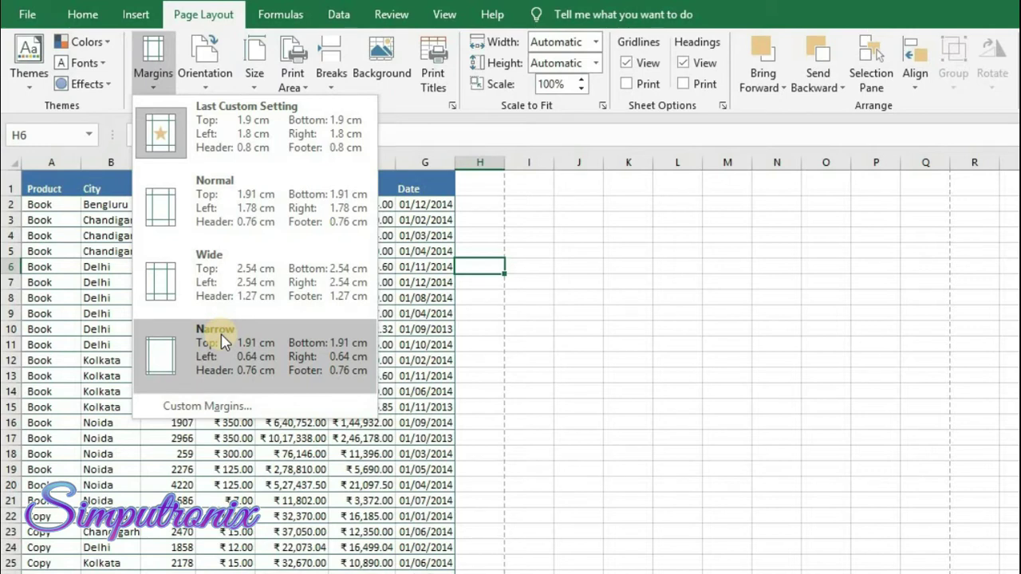
click(204, 409)
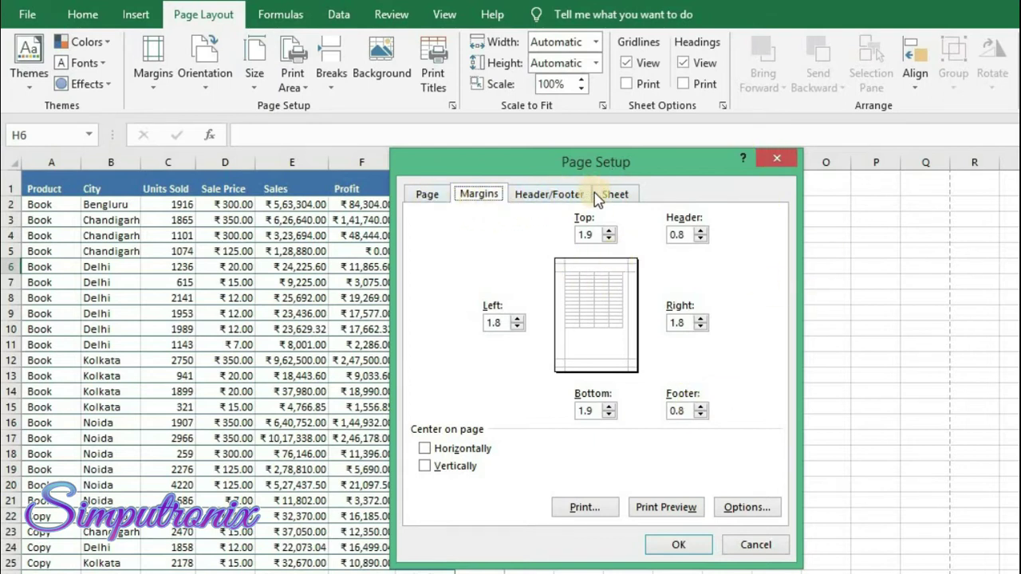
click(424, 194)
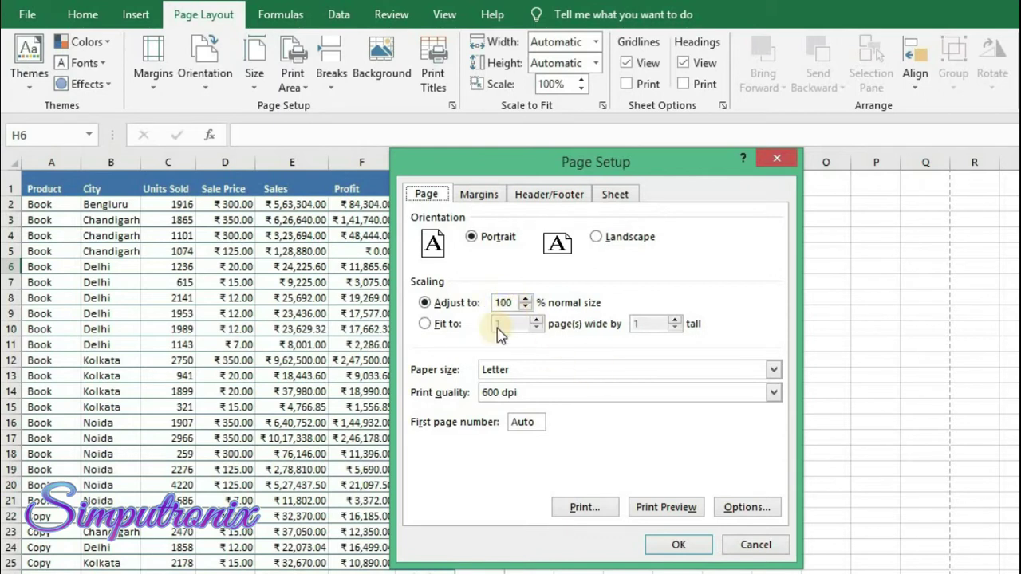
click(665, 507)
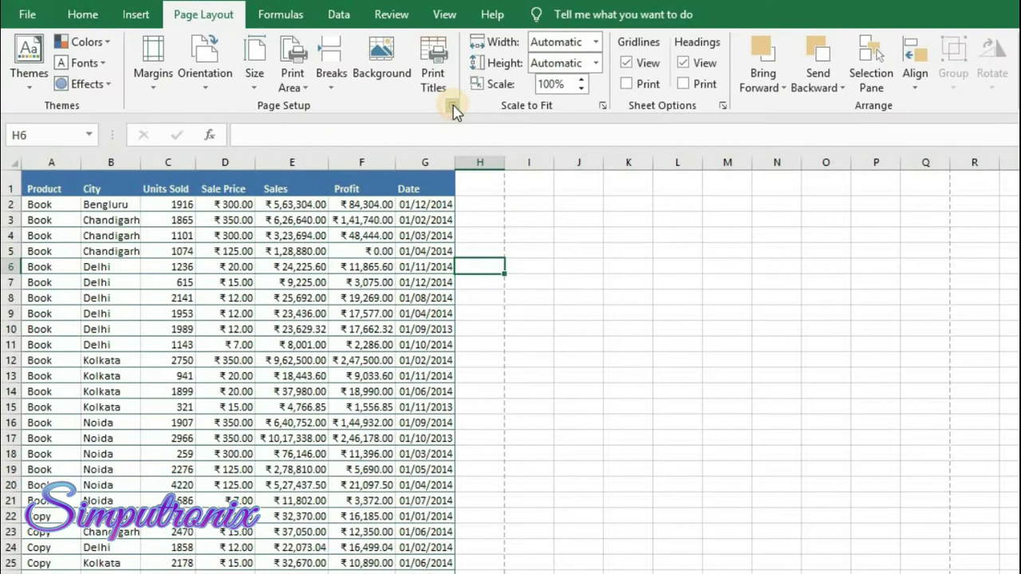
- Try print scaling values in Page Setup, set it to 110% of normal size, and preview the printout
click(452, 105)
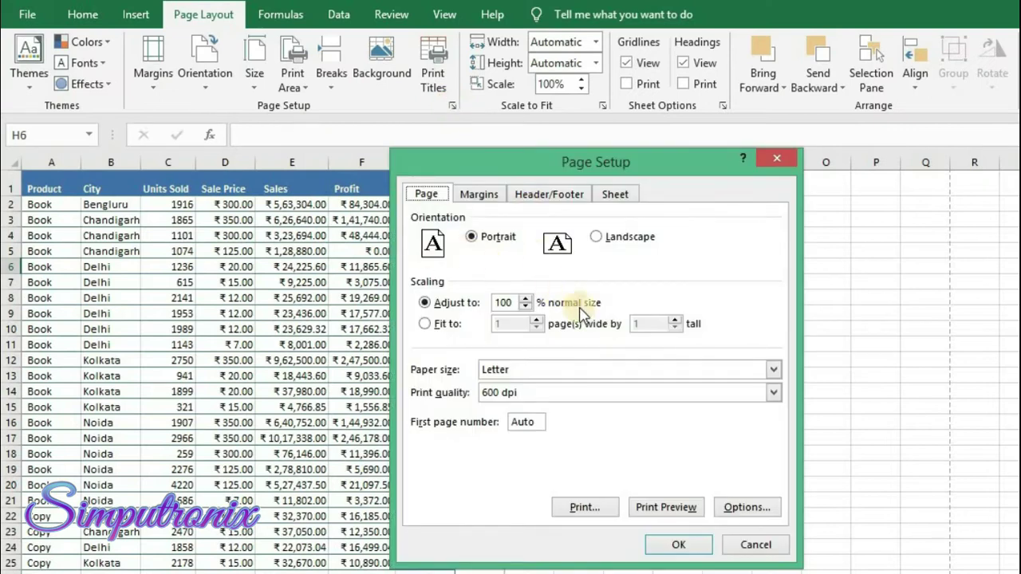
click(526, 307)
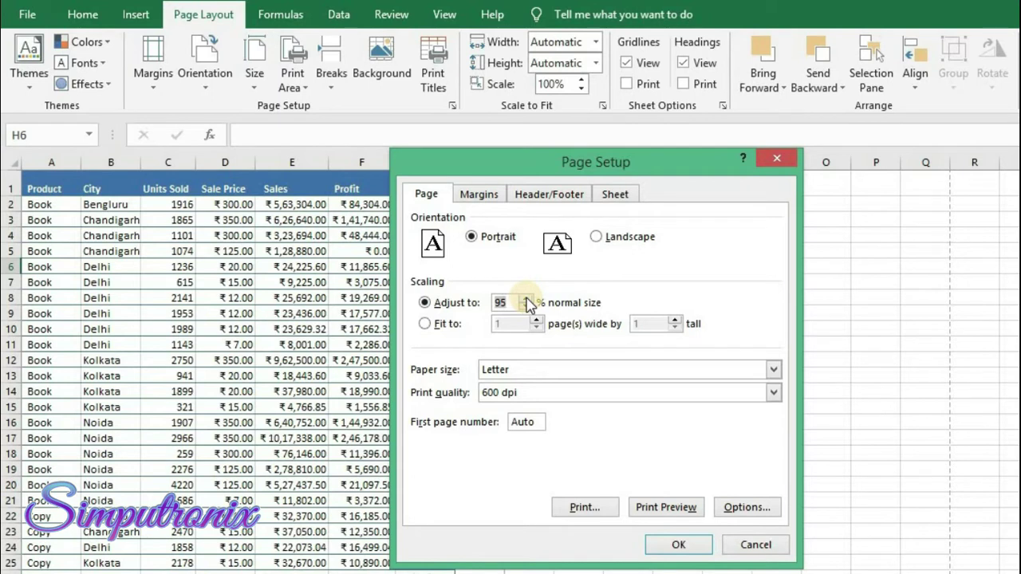
click(527, 298)
drag(501, 165, 631, 177)
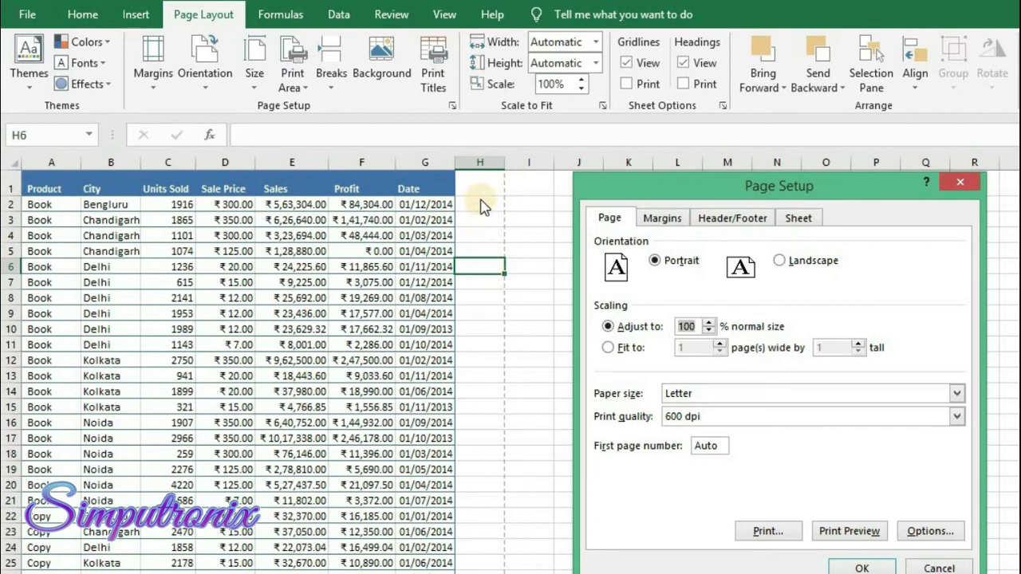
click(709, 322)
click(710, 322)
click(852, 532)
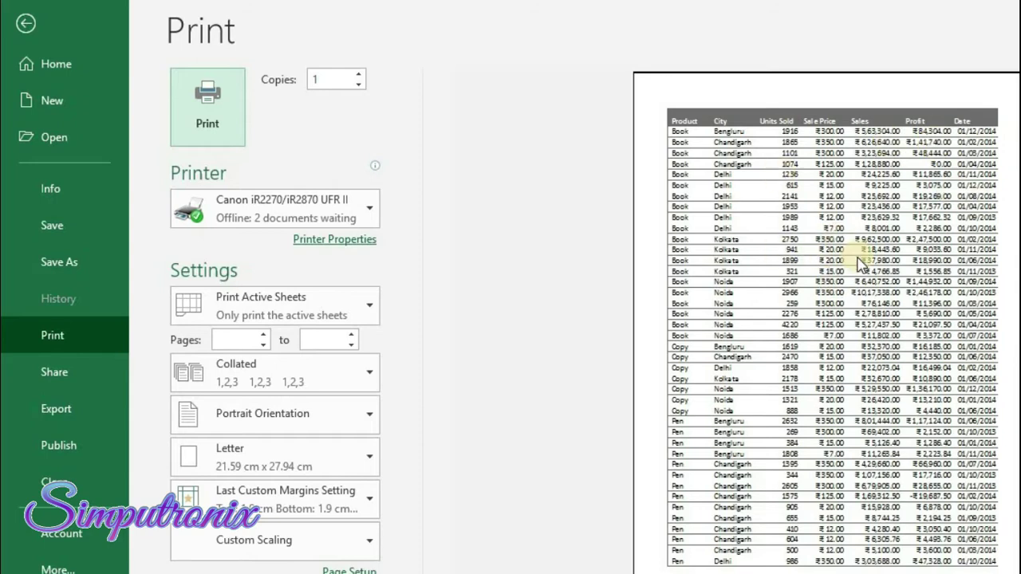
key(Escape)
- Set the print scaling to fit 1 page wide by 1 page tall and preview the printout
click(452, 105)
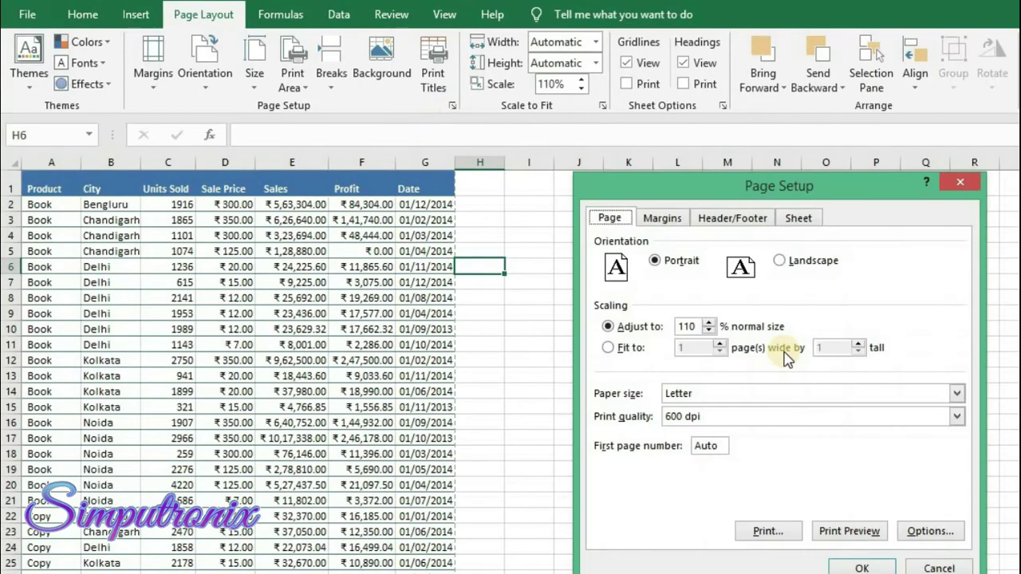
click(709, 330)
click(709, 330)
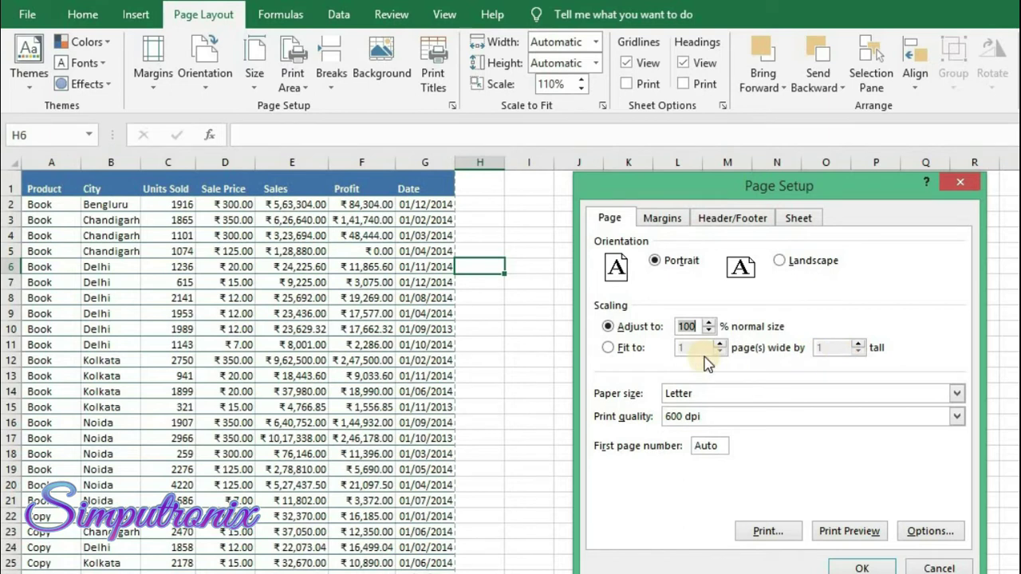
click(609, 348)
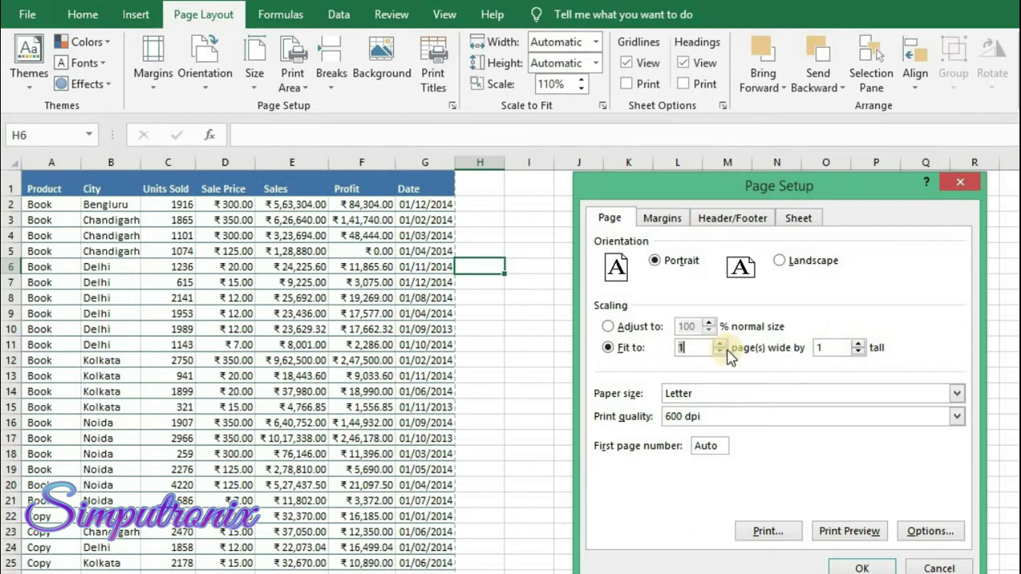
double_click(686, 349)
click(849, 531)
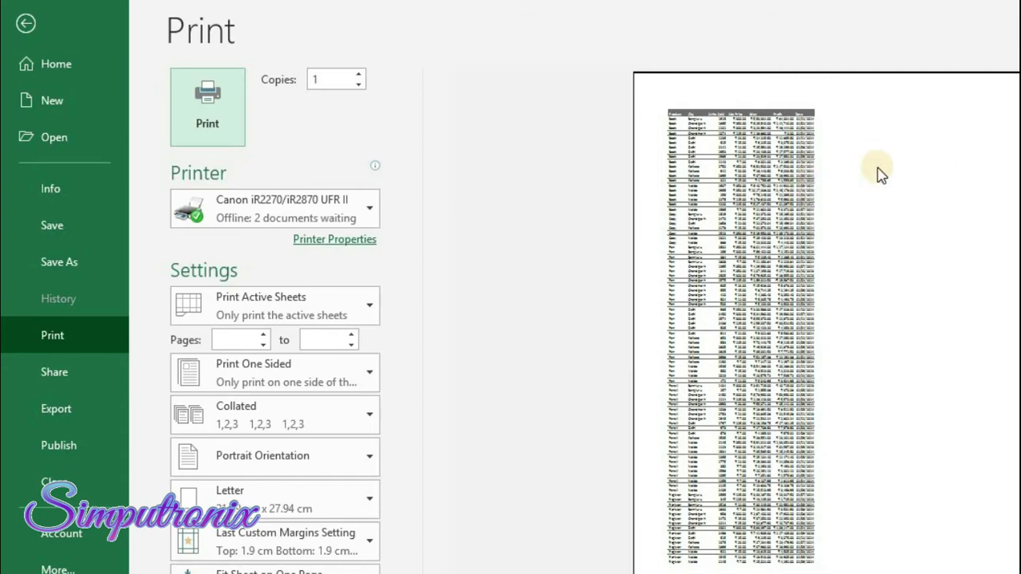
key(Escape)
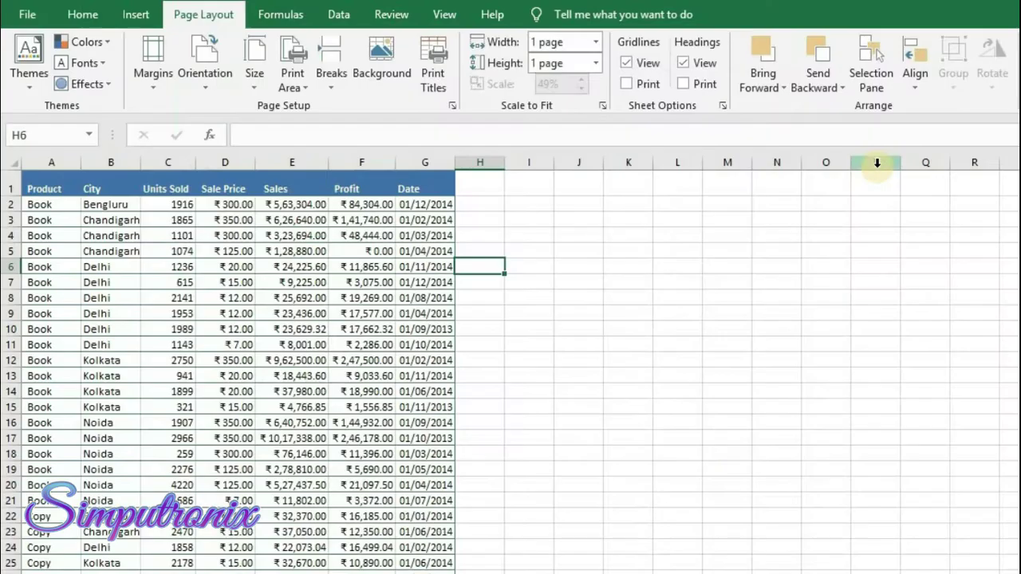
- Review the margins, header/footer and sheet print options in Page Setup without changing them
click(453, 108)
click(664, 220)
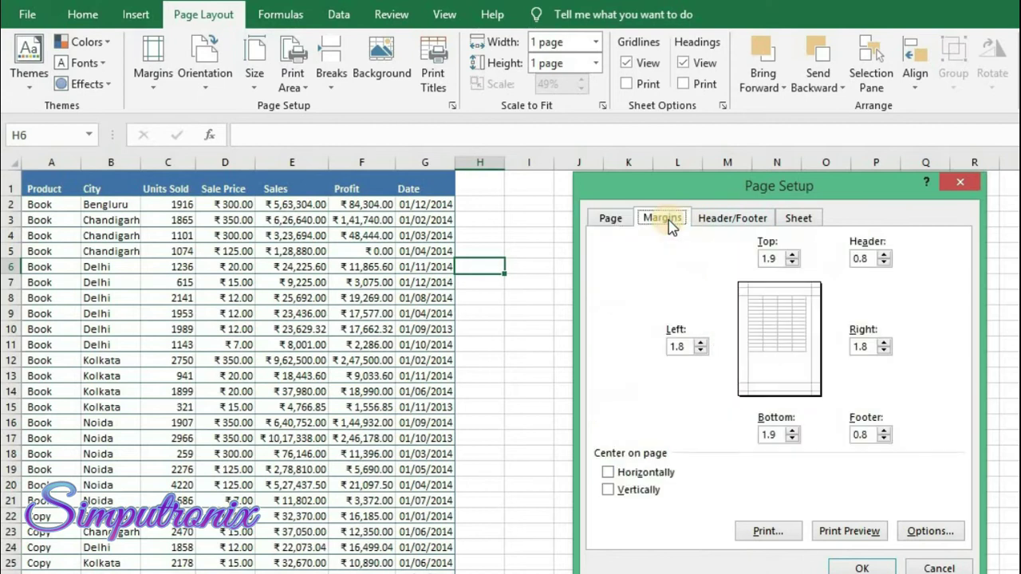
click(736, 220)
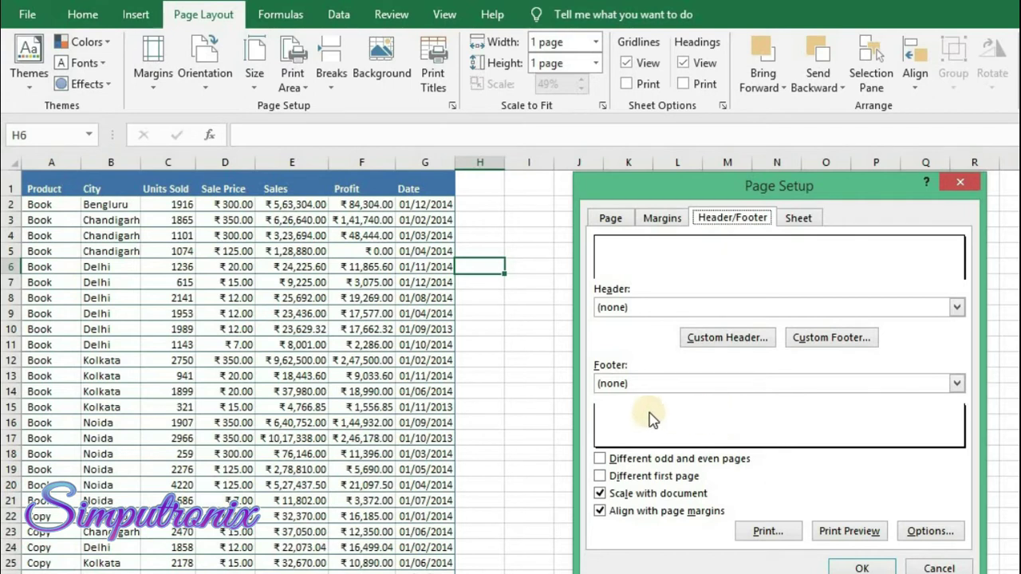
click(798, 219)
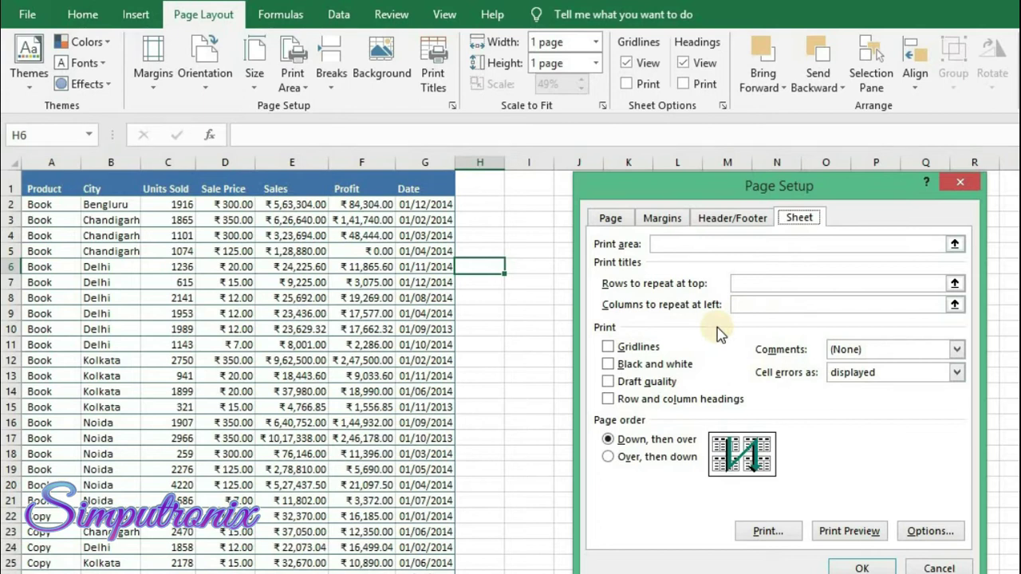
click(934, 569)
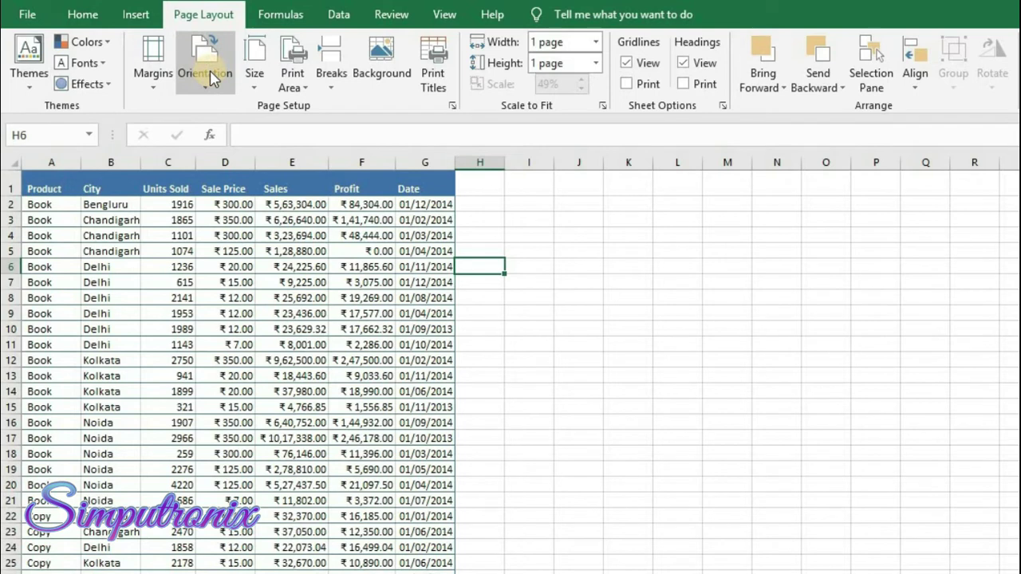
- Look through the available paper sizes, including the paper size choices in Page Setup
click(254, 72)
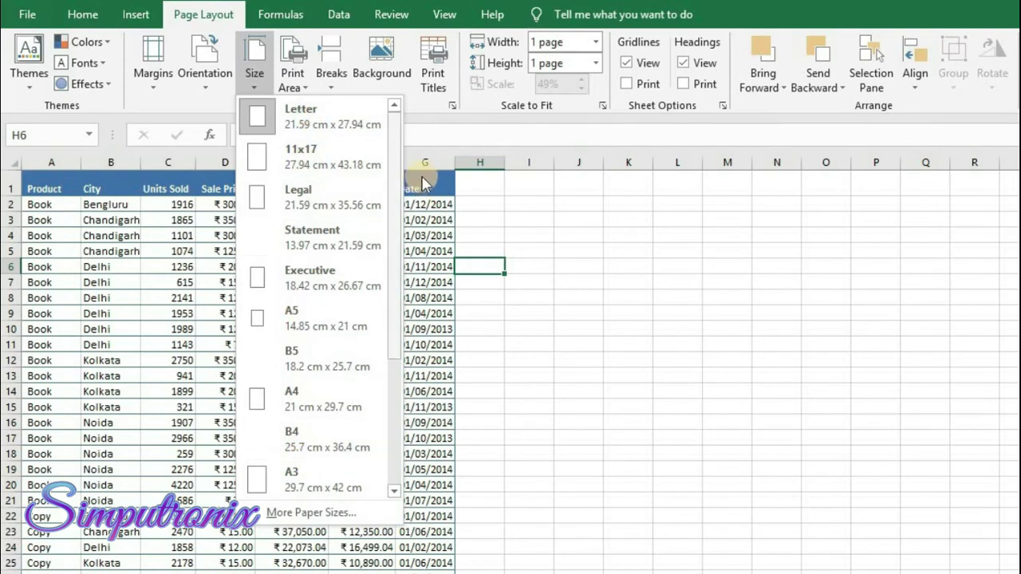
drag(394, 158, 416, 132)
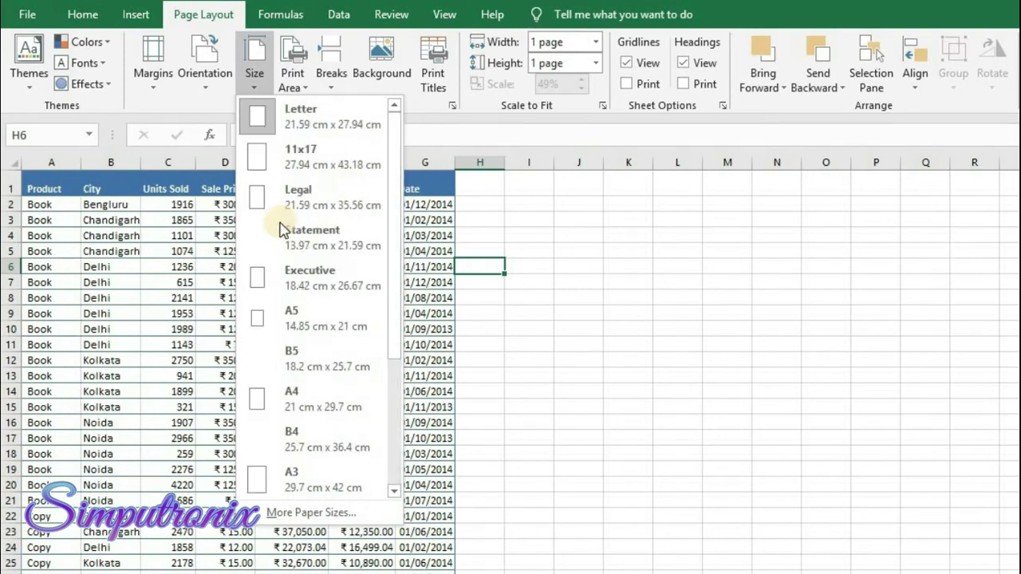
click(304, 518)
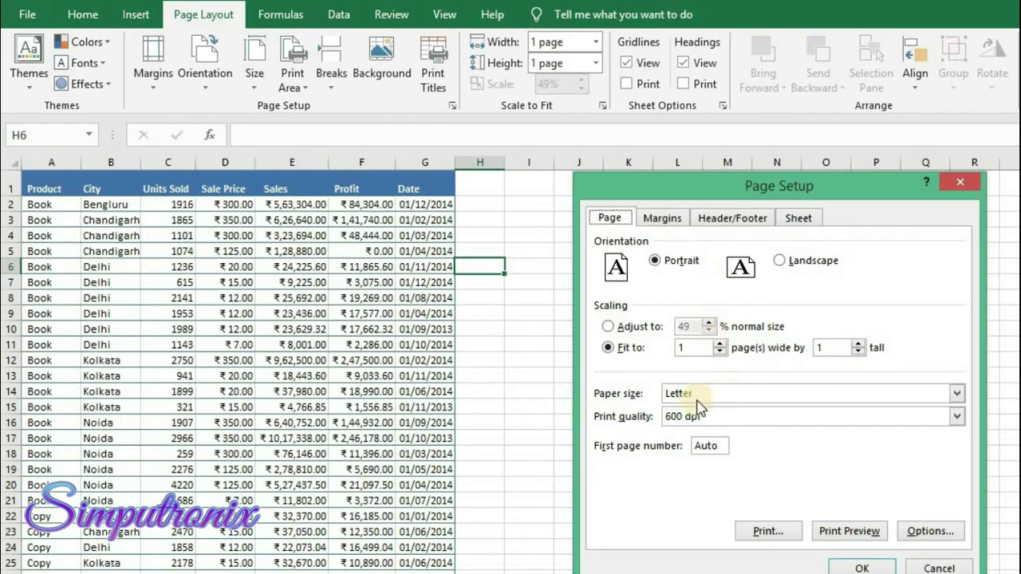
click(770, 400)
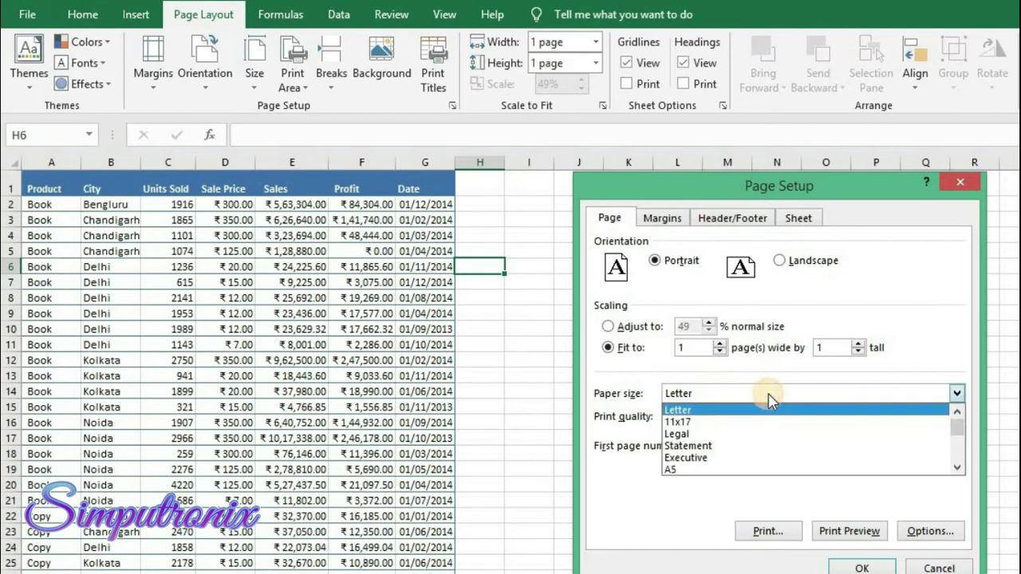
click(681, 385)
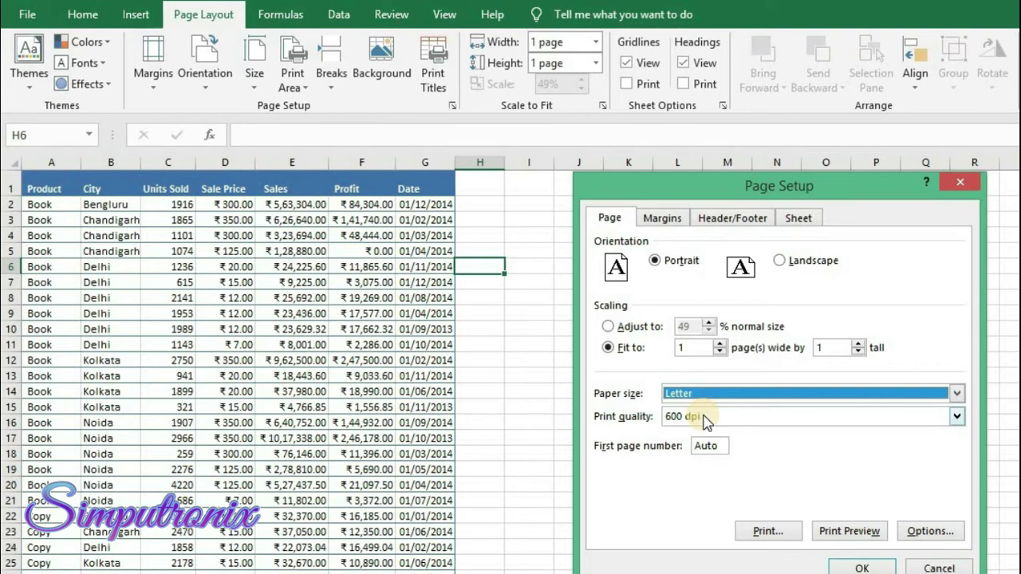
key(Escape)
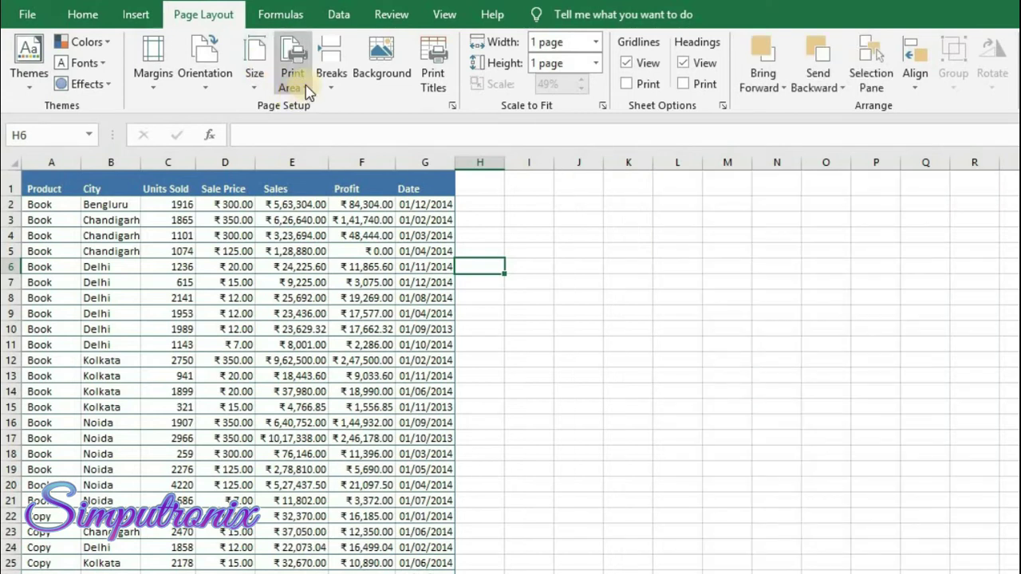
- Set cells A1:C7 of the sales table as the print area and preview the printout
click(307, 89)
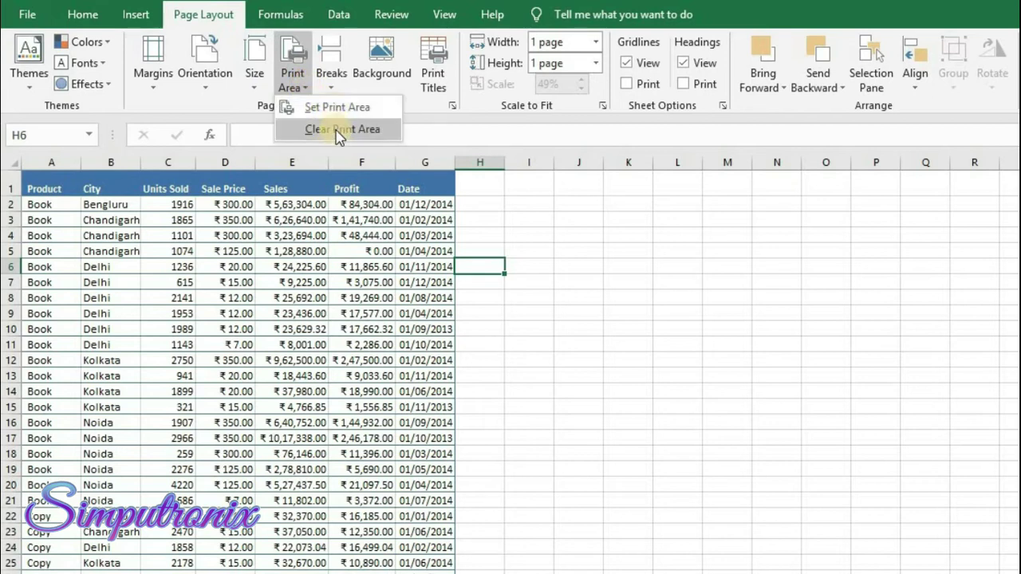
click(327, 271)
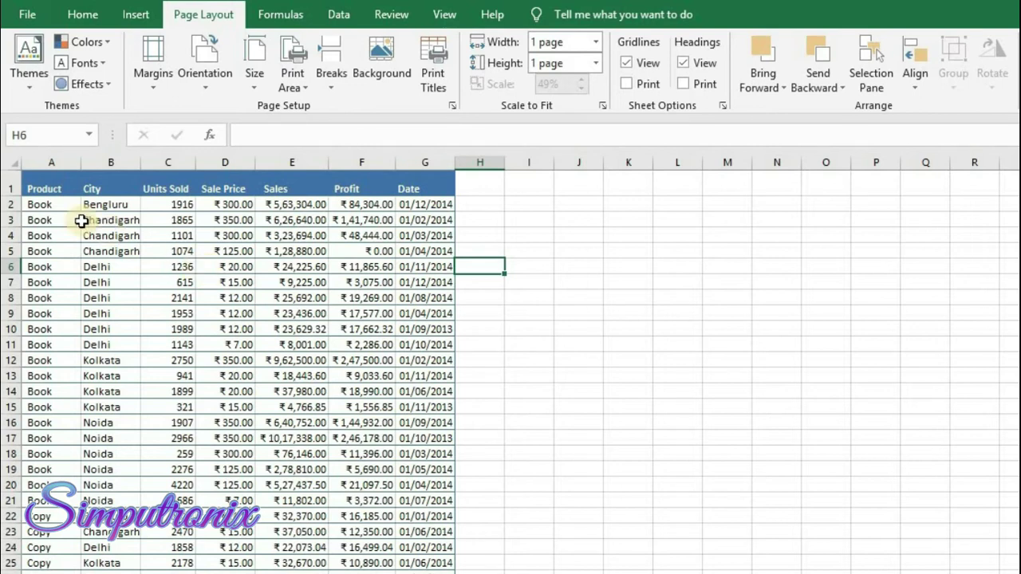
drag(39, 187, 170, 283)
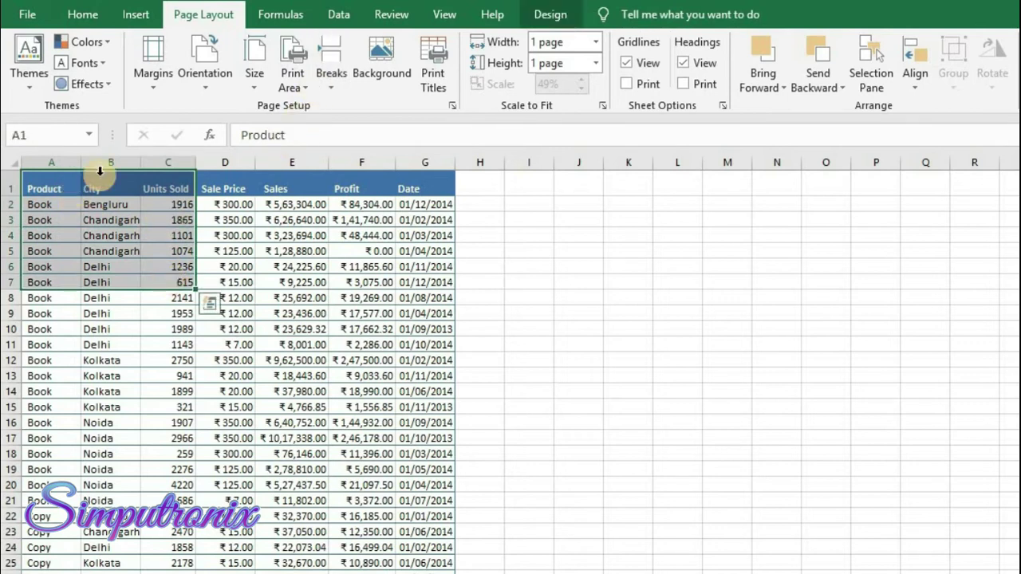
click(293, 80)
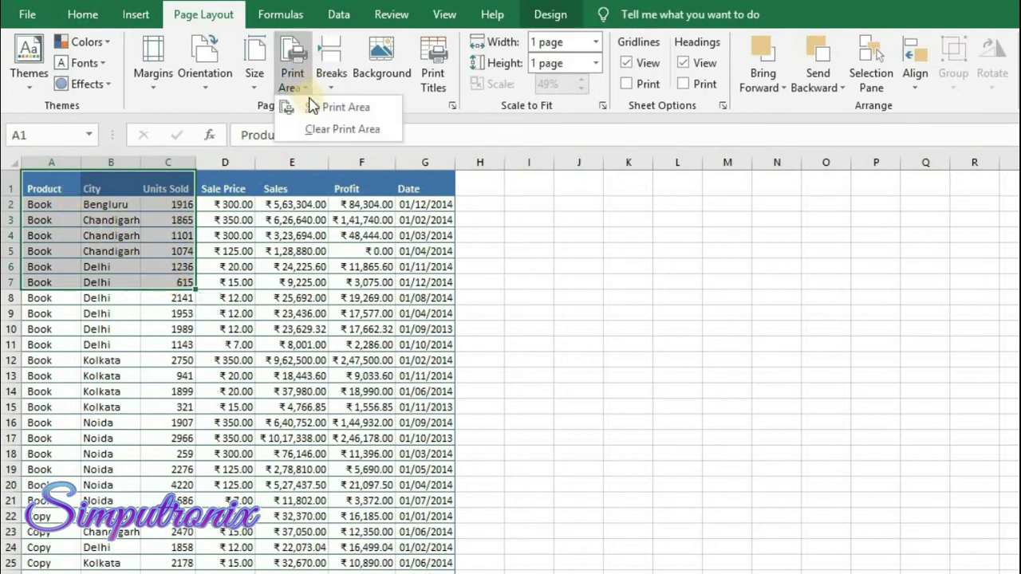
click(331, 107)
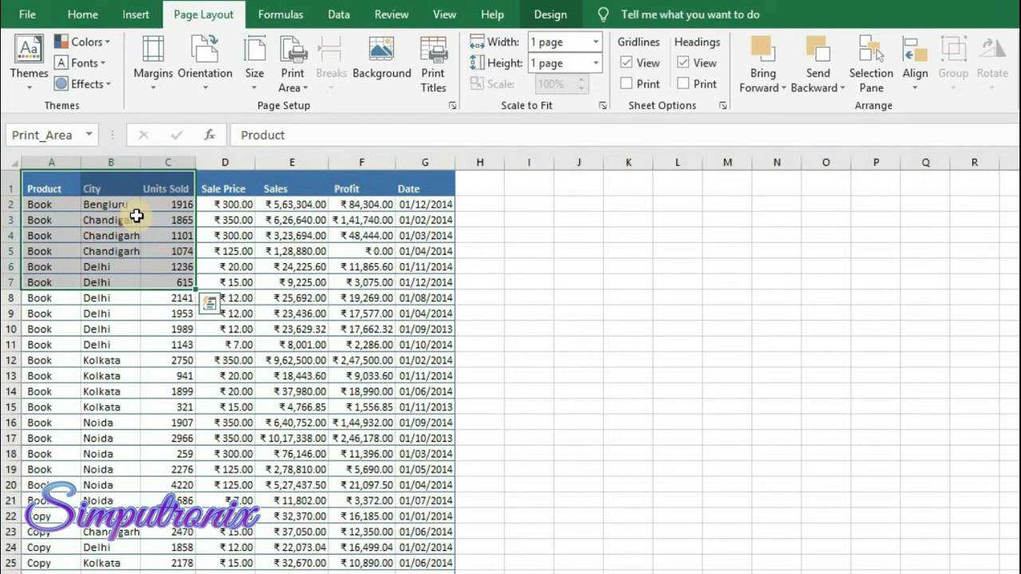
click(452, 106)
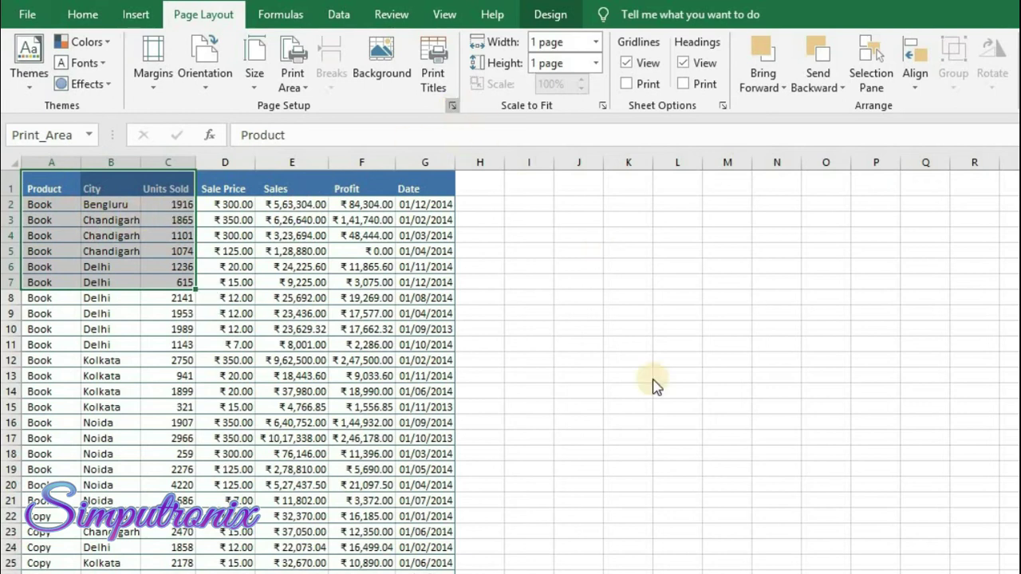
click(853, 528)
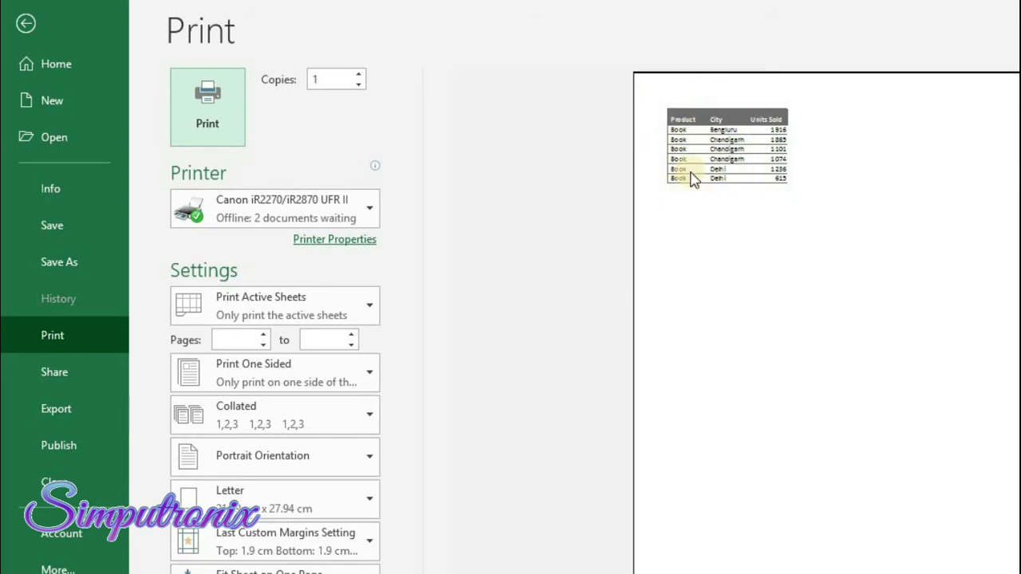
key(Escape)
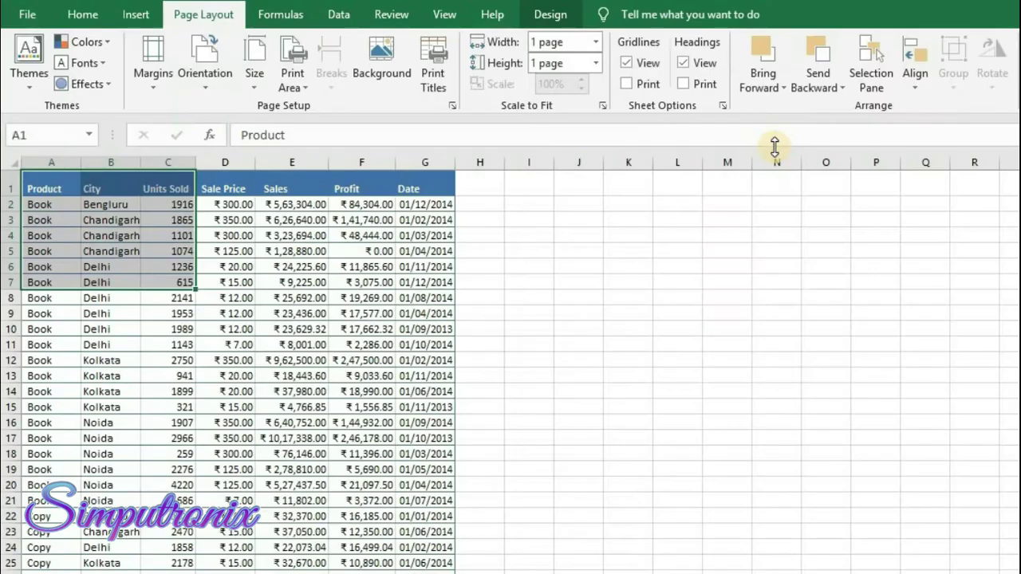
- Clear the sheet's print area and preview the printout of the whole table
click(310, 93)
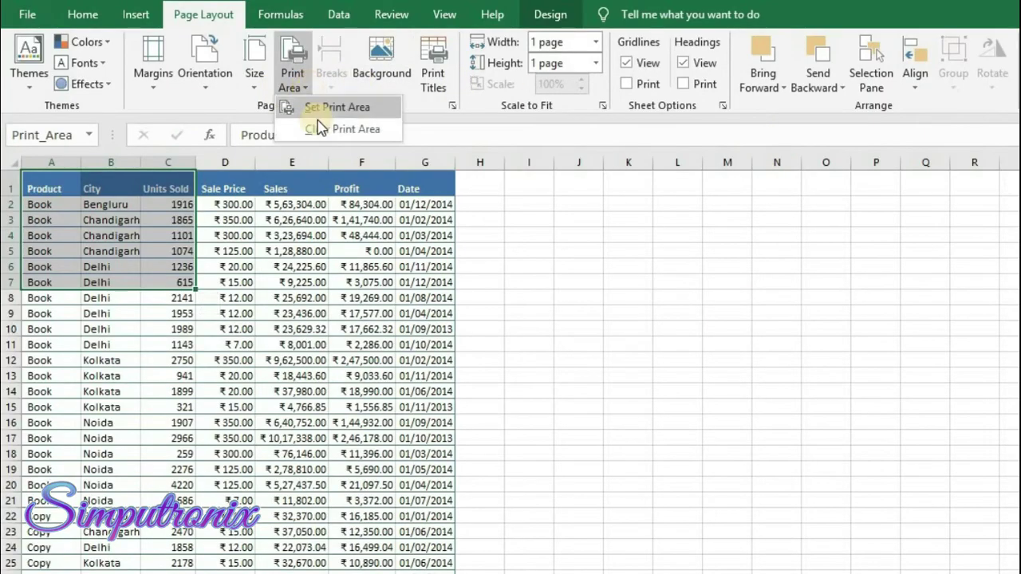
click(322, 130)
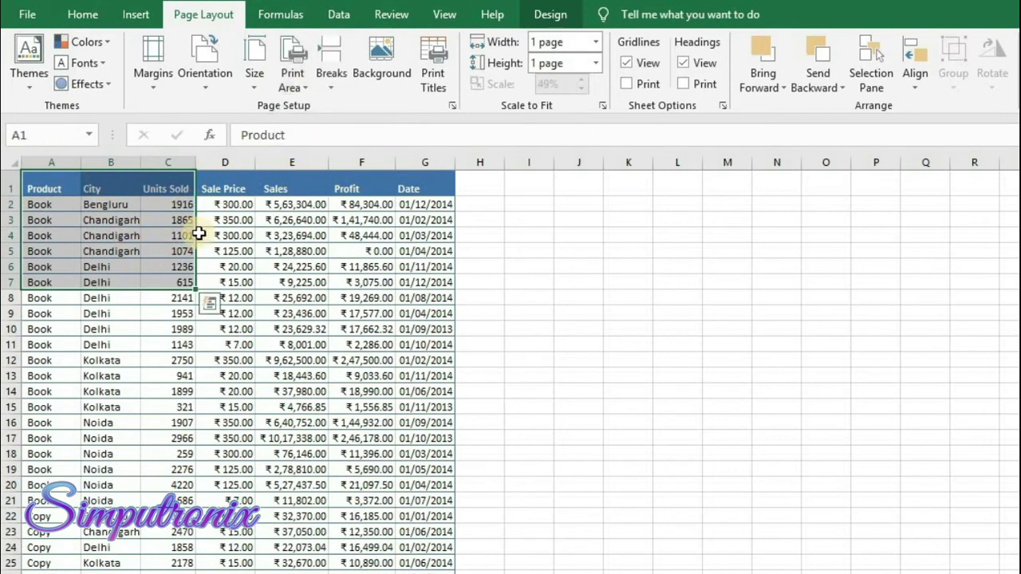
click(306, 237)
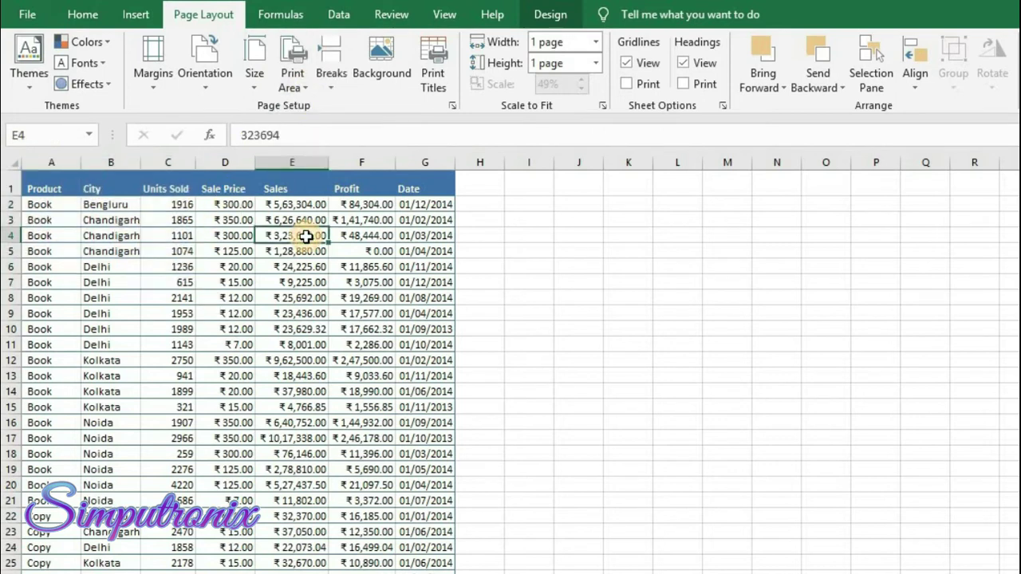
click(454, 106)
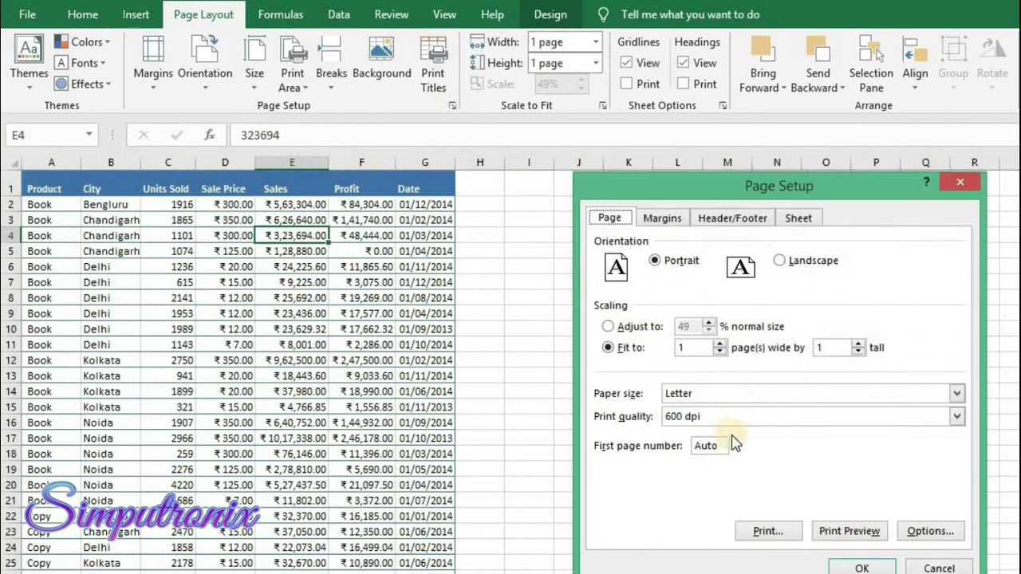
click(848, 531)
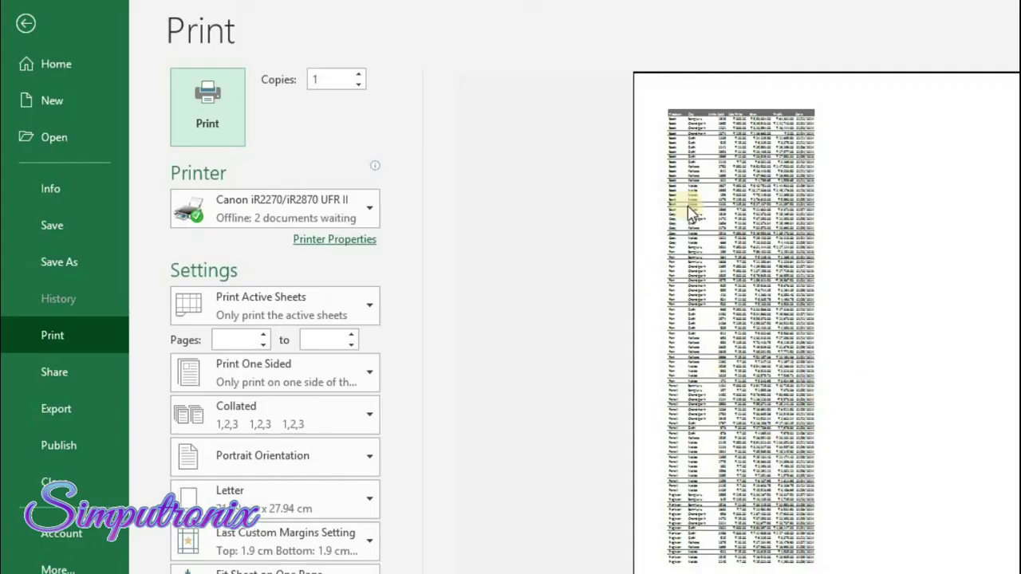
key(Escape)
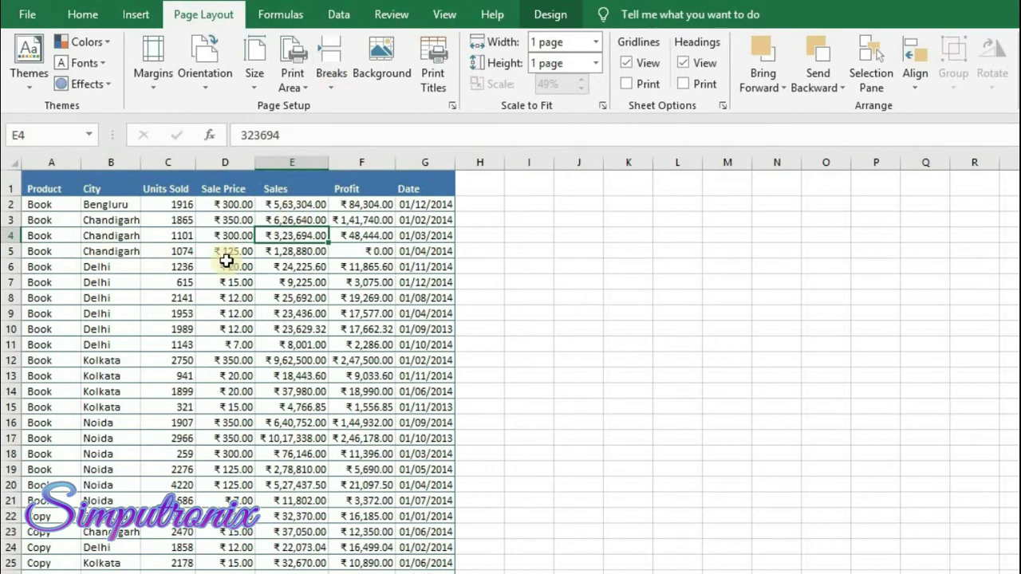
- Insert a page break above row 5, with cell A5 selected
click(334, 84)
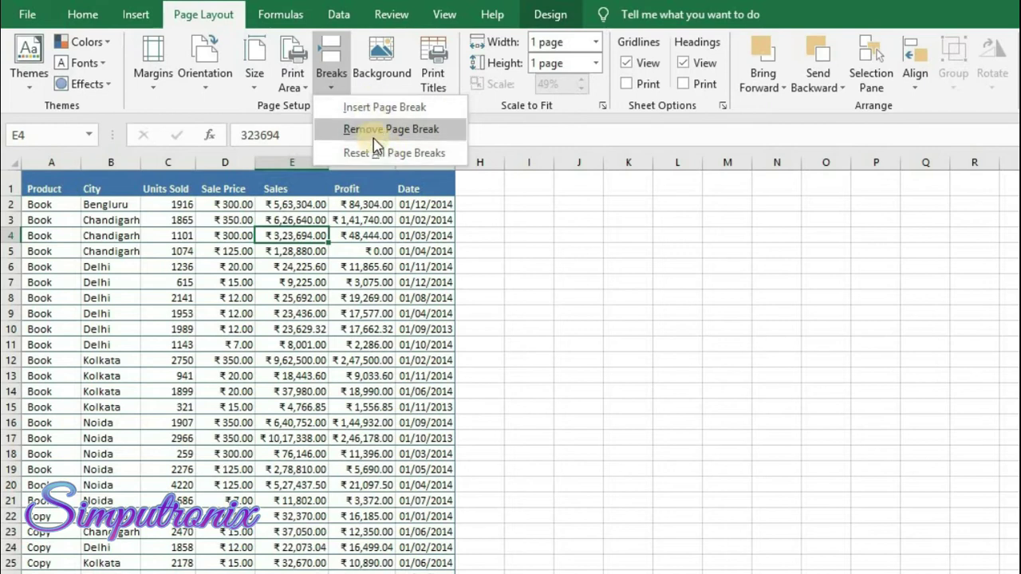
click(182, 253)
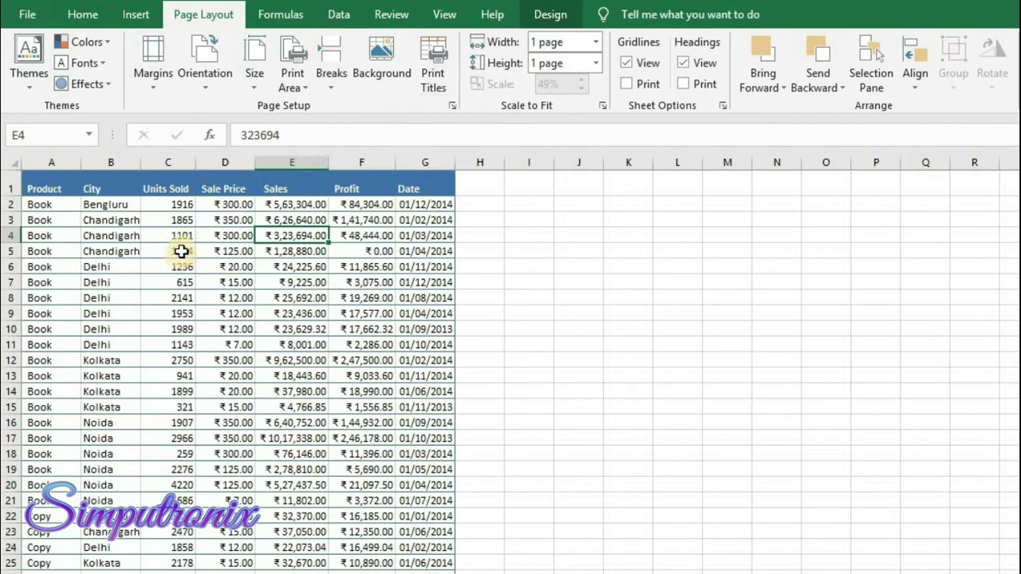
click(182, 252)
click(58, 251)
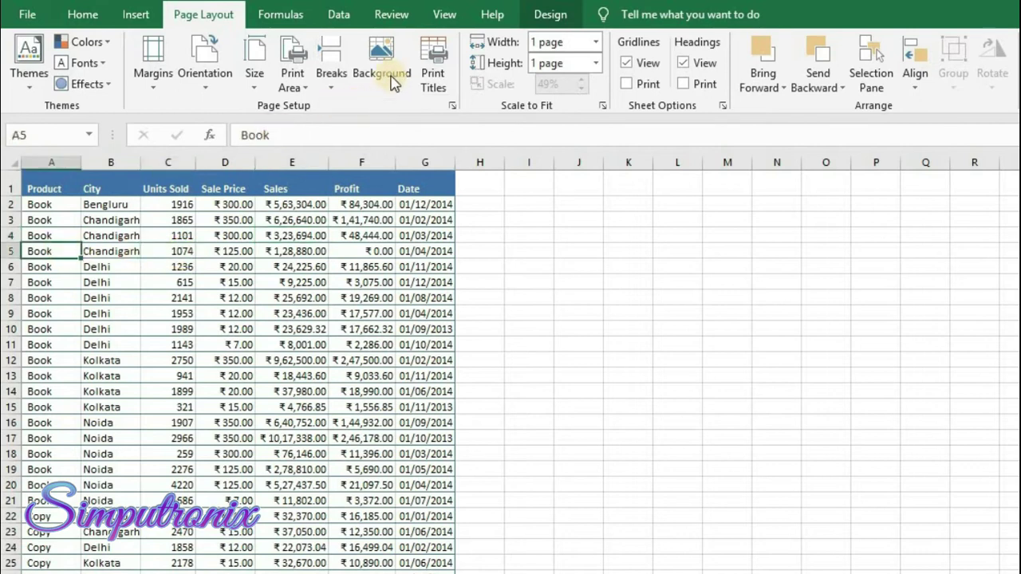
click(332, 83)
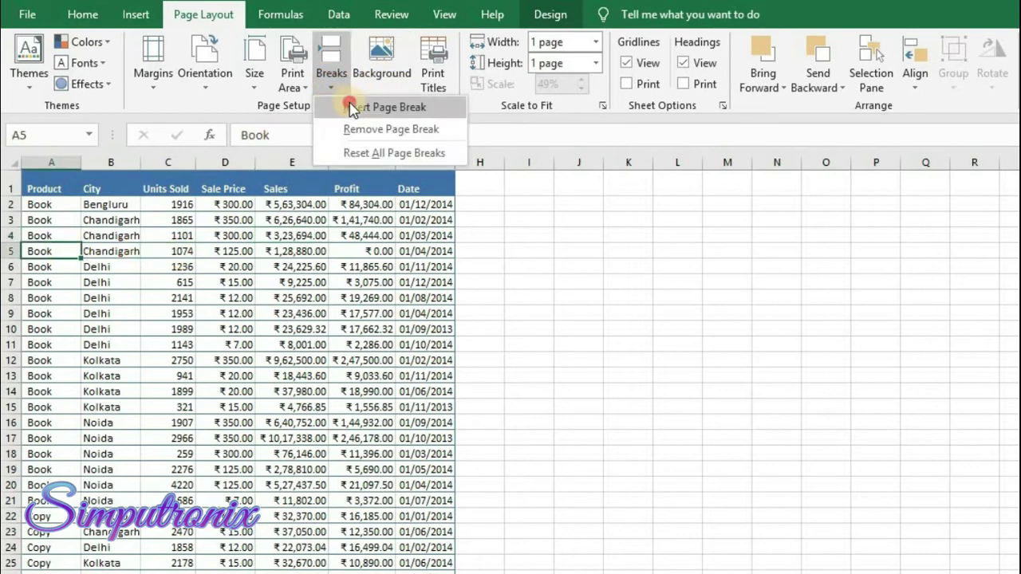
click(352, 107)
- Try to remove the page break with cell B6 selected
click(120, 268)
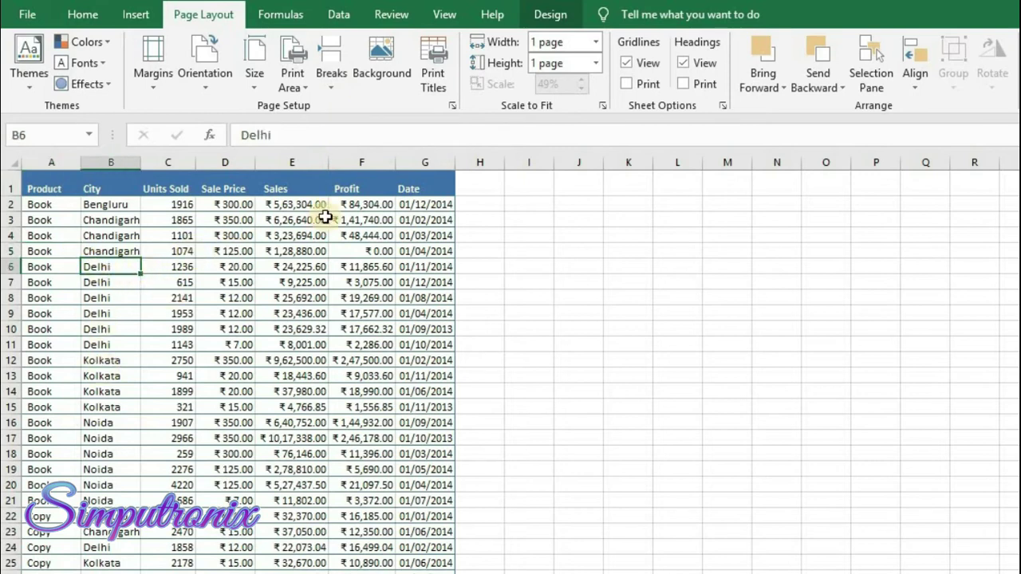
click(330, 80)
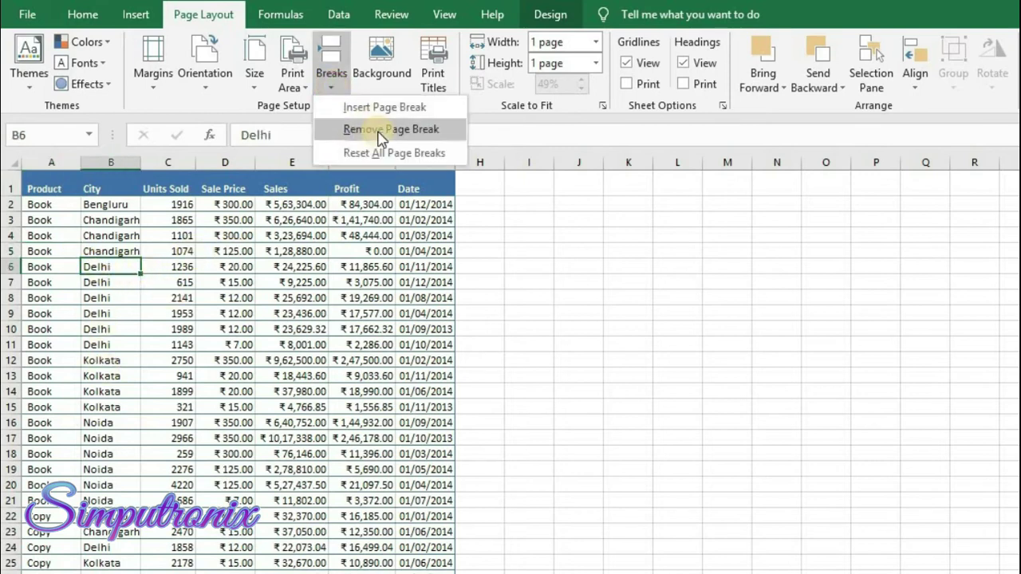
click(380, 132)
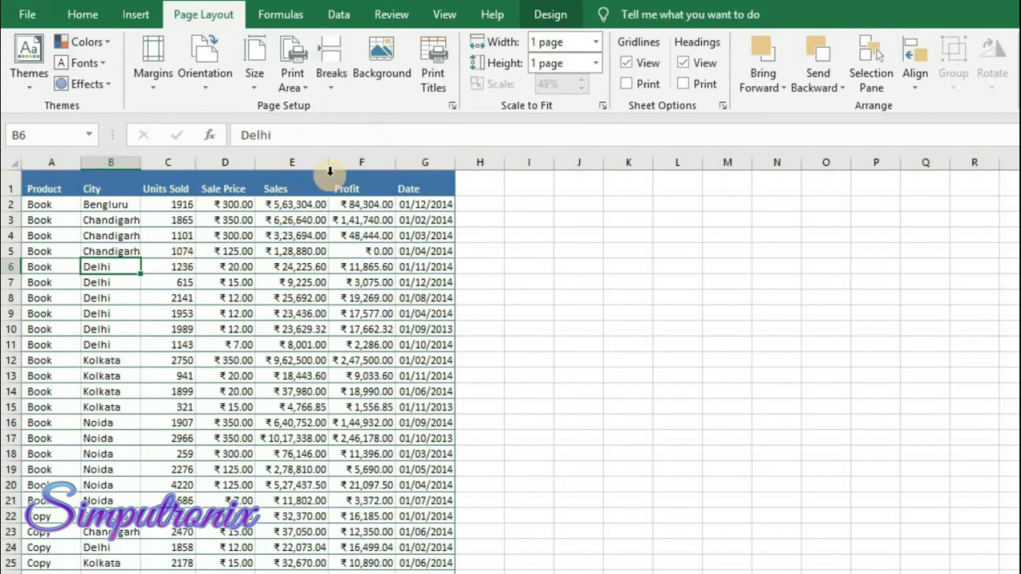
- Insert the picture IMG-20181016-WA0011 from the Downloads folder as the sheet background, and delete that background
click(383, 80)
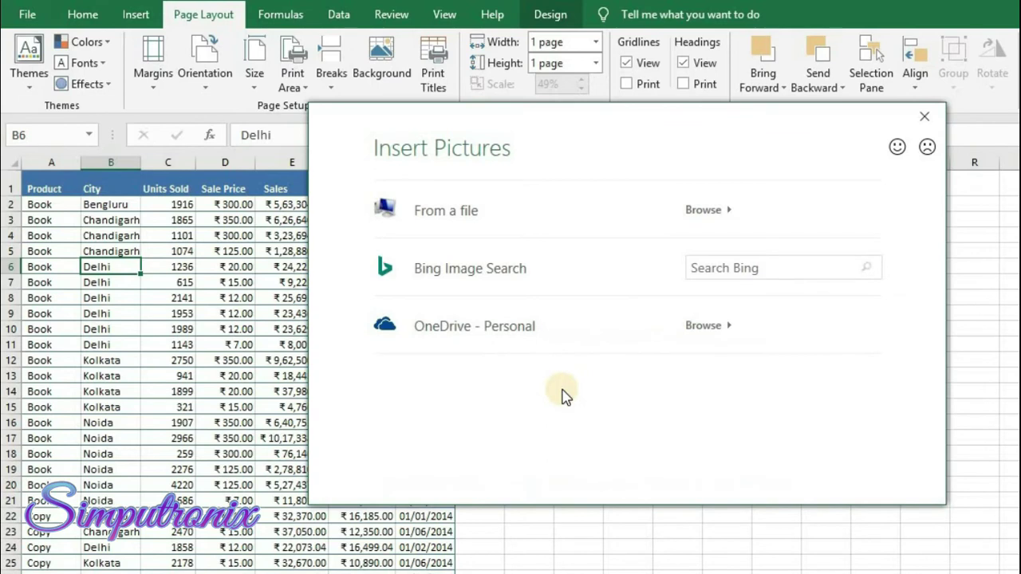
click(725, 212)
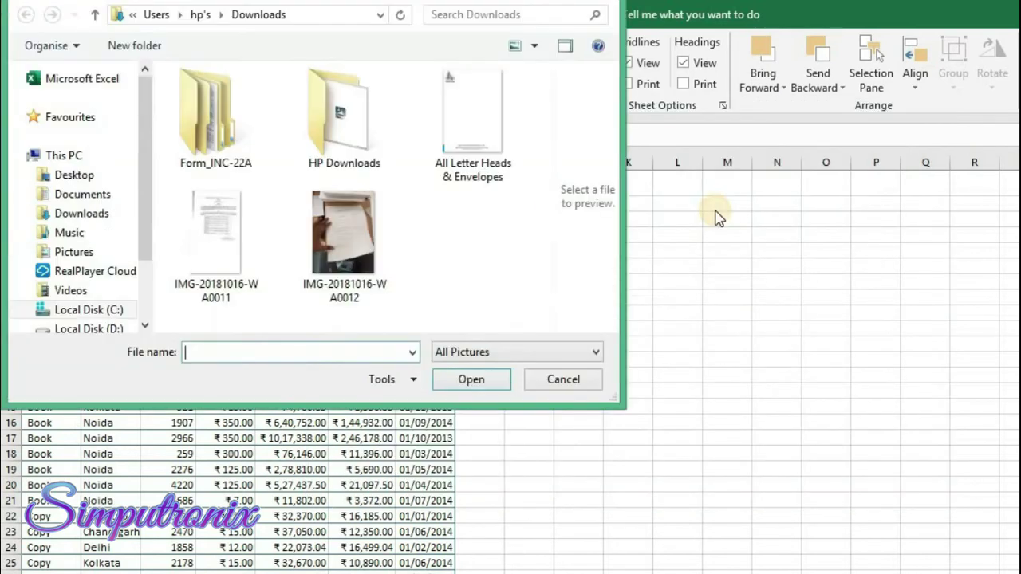
click(209, 237)
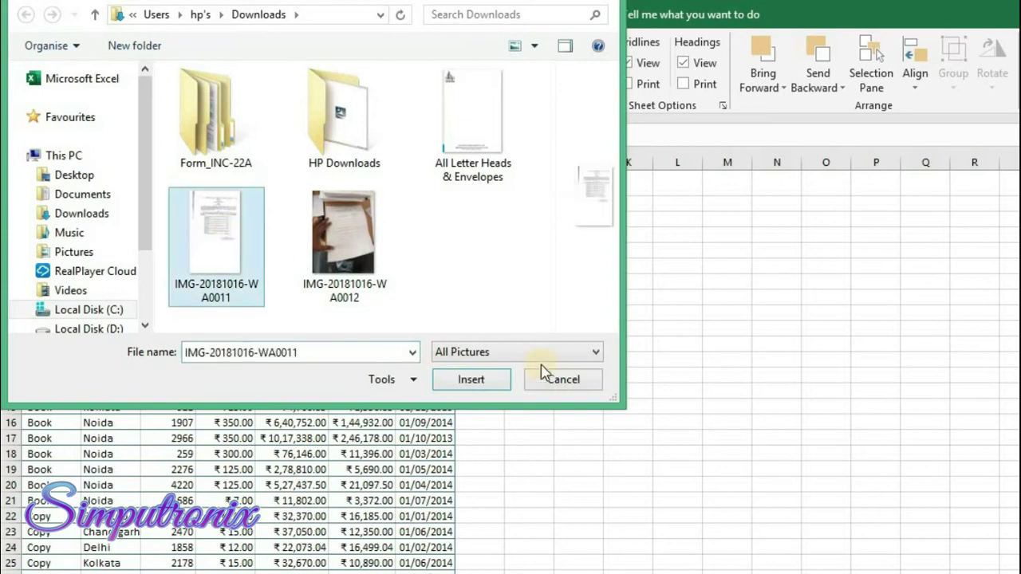
click(471, 380)
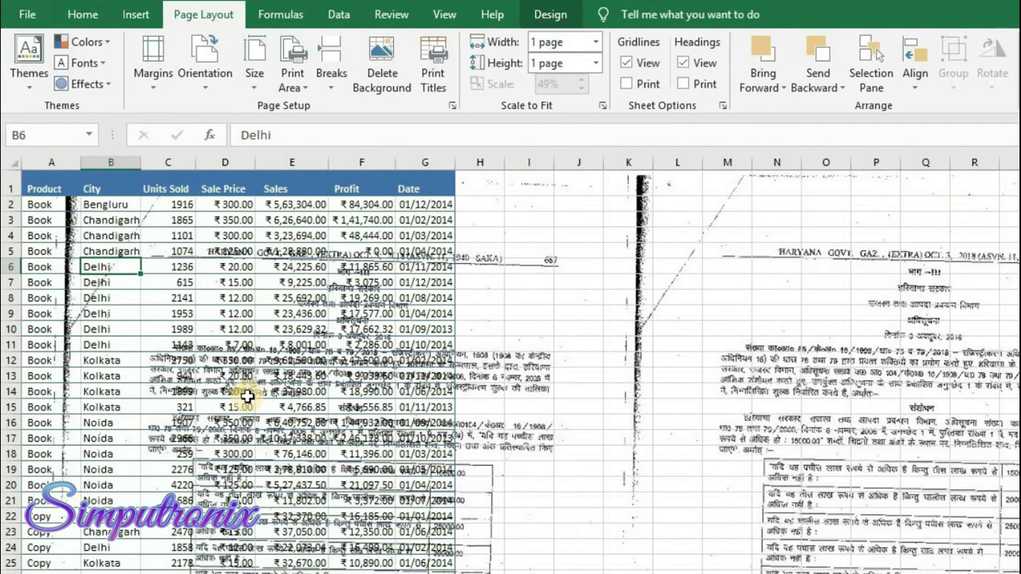
click(391, 70)
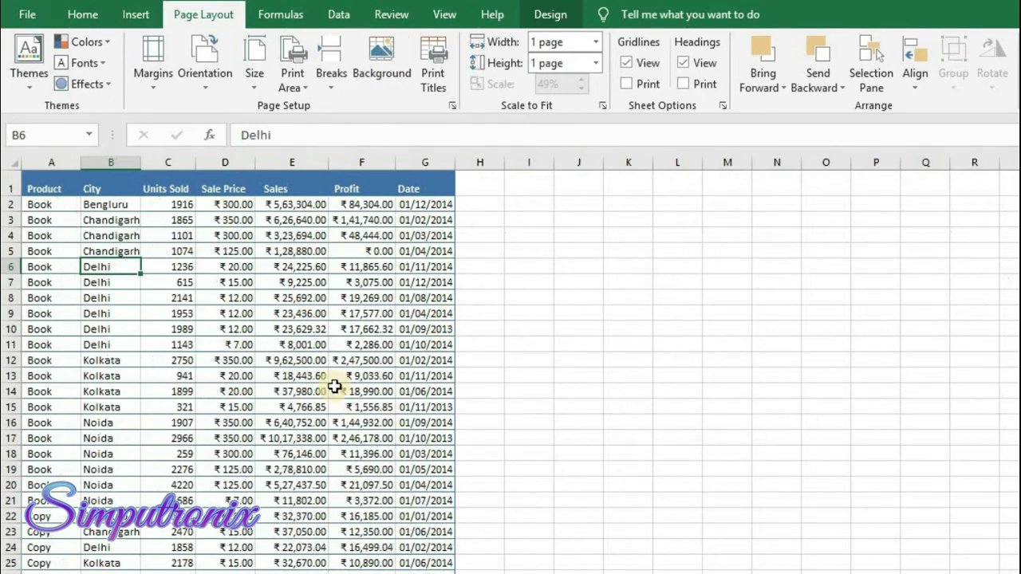
- Review the print title settings for repeating rows and columns without changing them
click(435, 74)
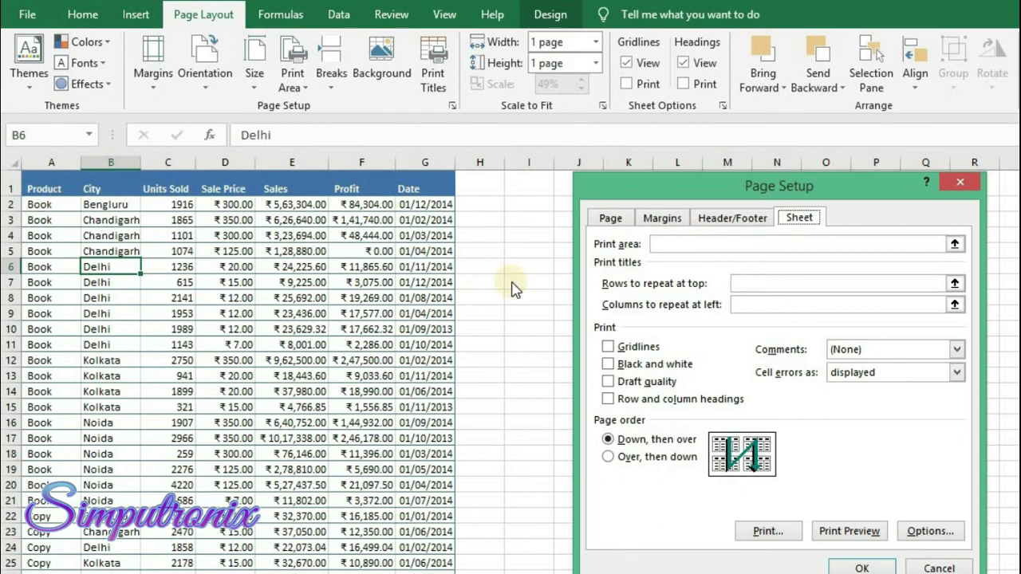
key(Escape)
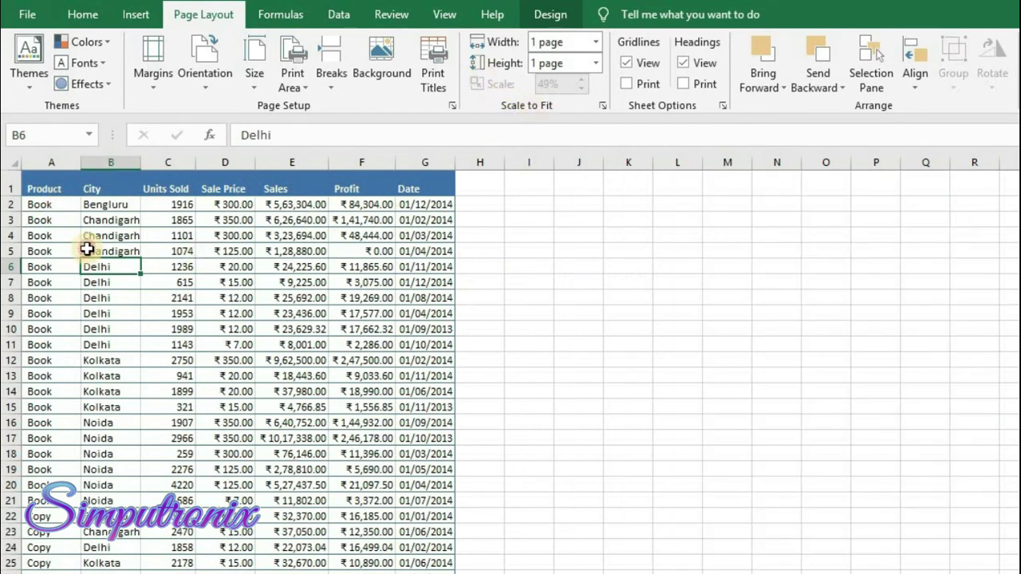
click(87, 250)
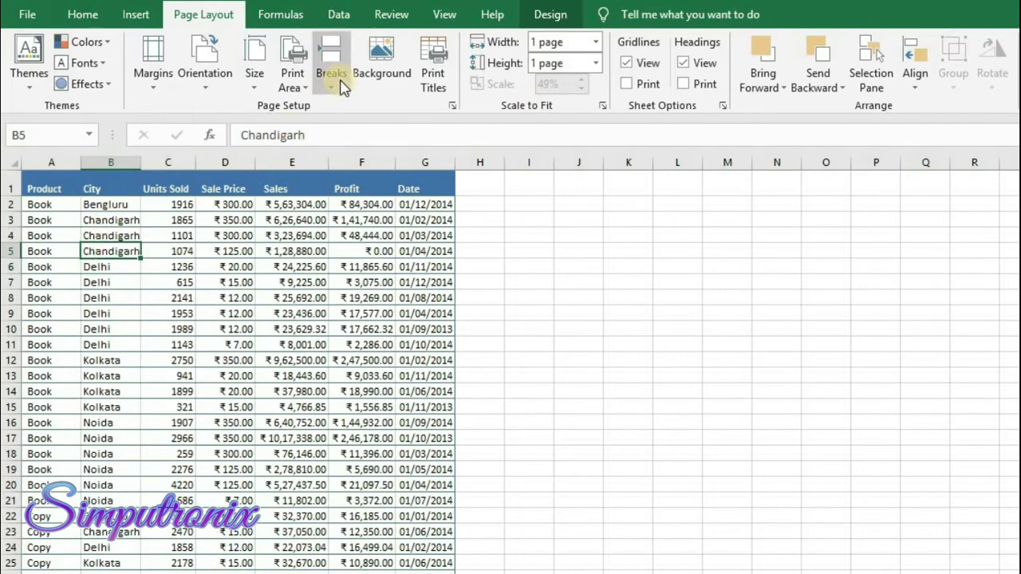
- Set the print scaling to 100% of normal size in Page Setup
click(452, 106)
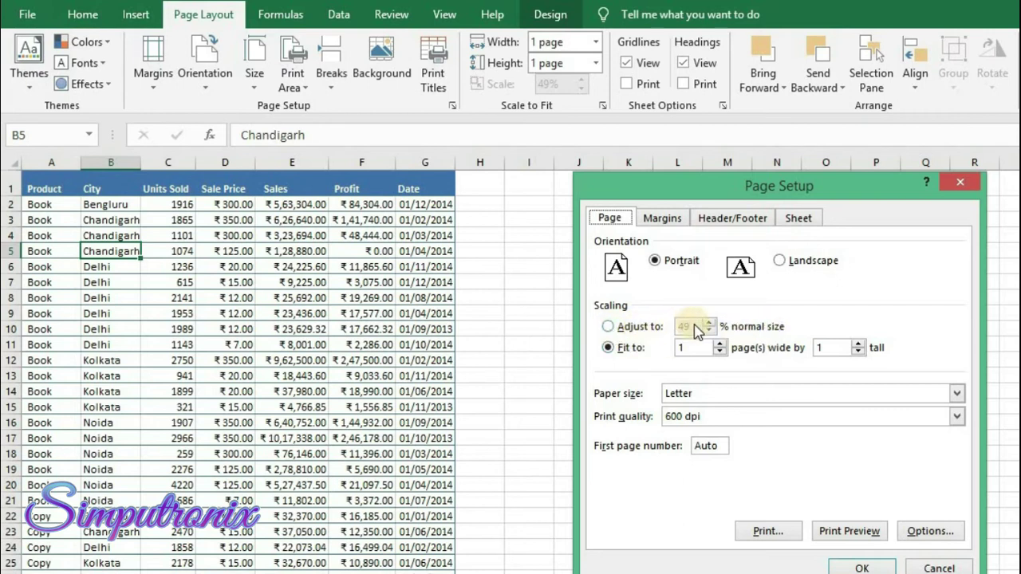
click(607, 327)
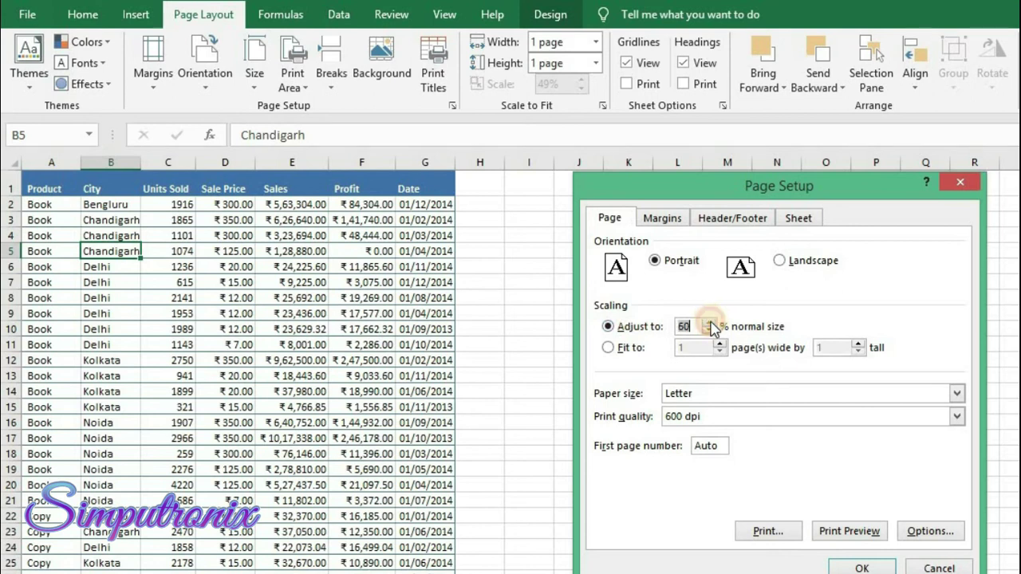
click(708, 322)
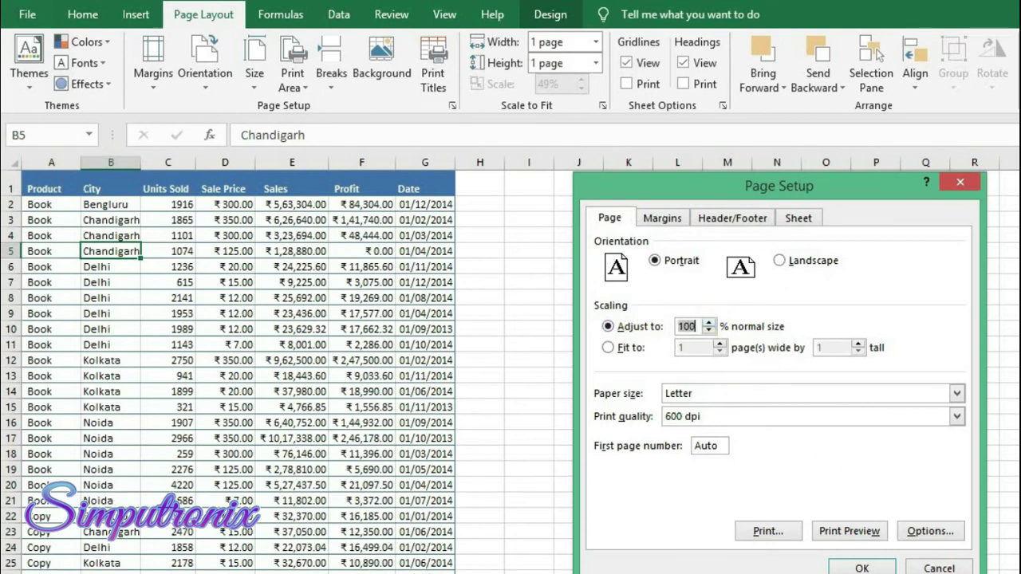
click(860, 568)
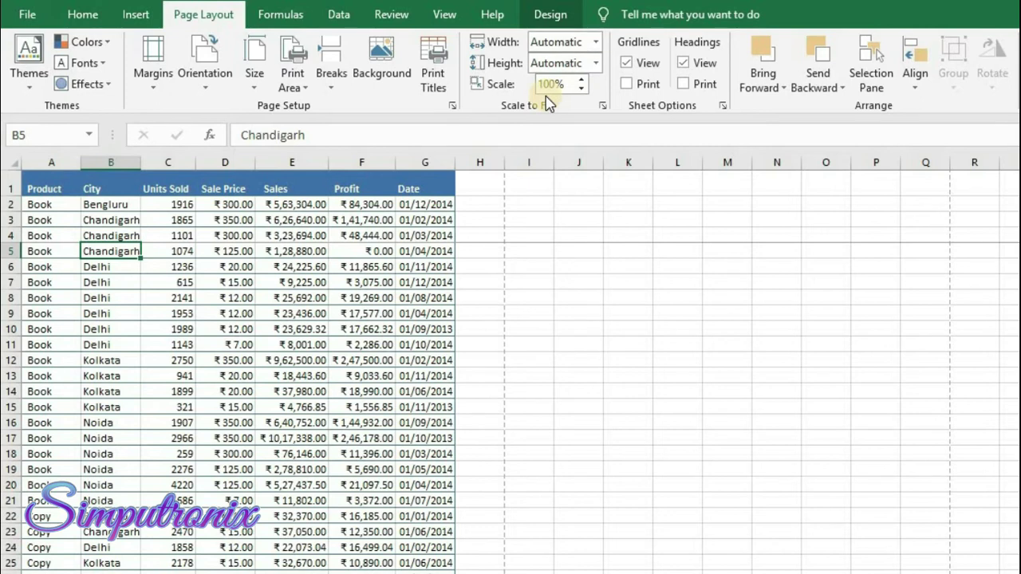
- Review the scaling and paper size options in Page Setup without changing them
click(452, 105)
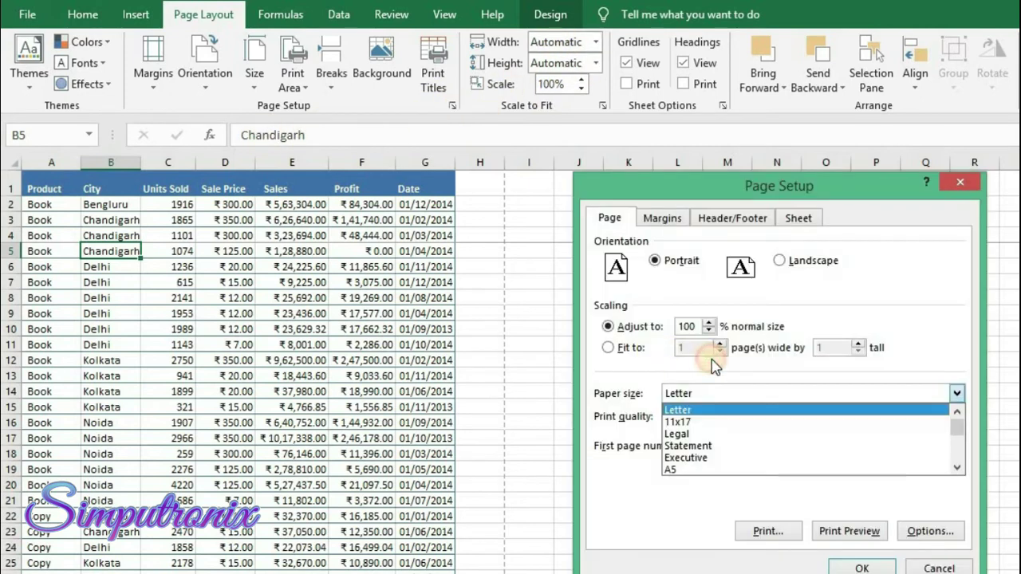
click(858, 348)
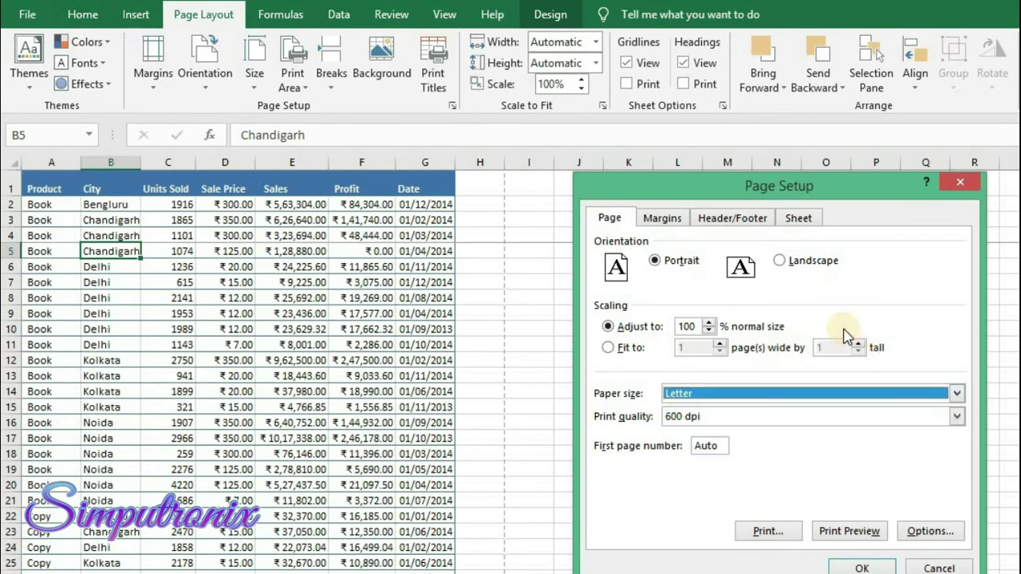
click(933, 568)
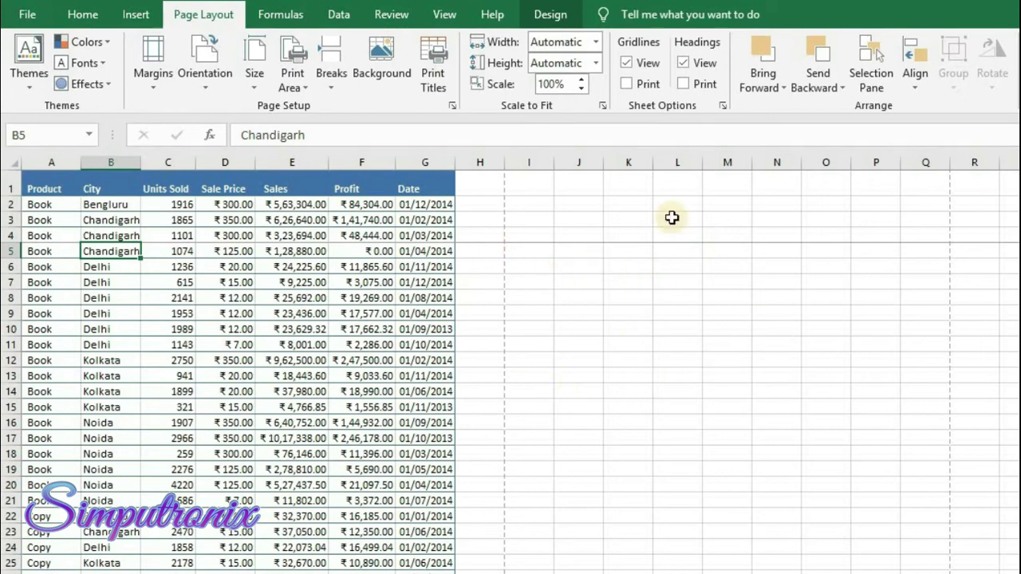
- Hide the worksheet gridlines and the row and column headings, and show both again
click(627, 63)
click(626, 63)
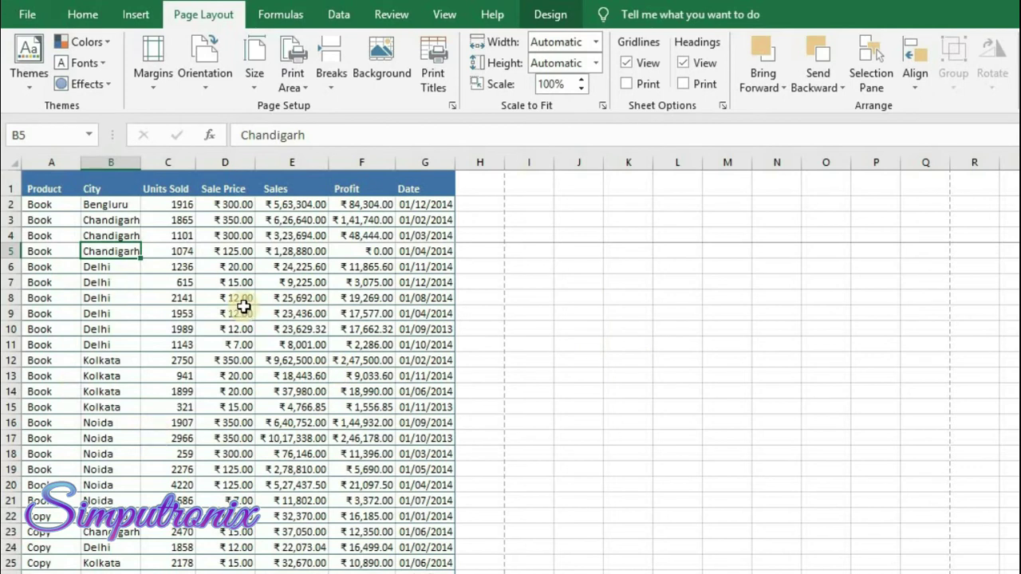
click(426, 189)
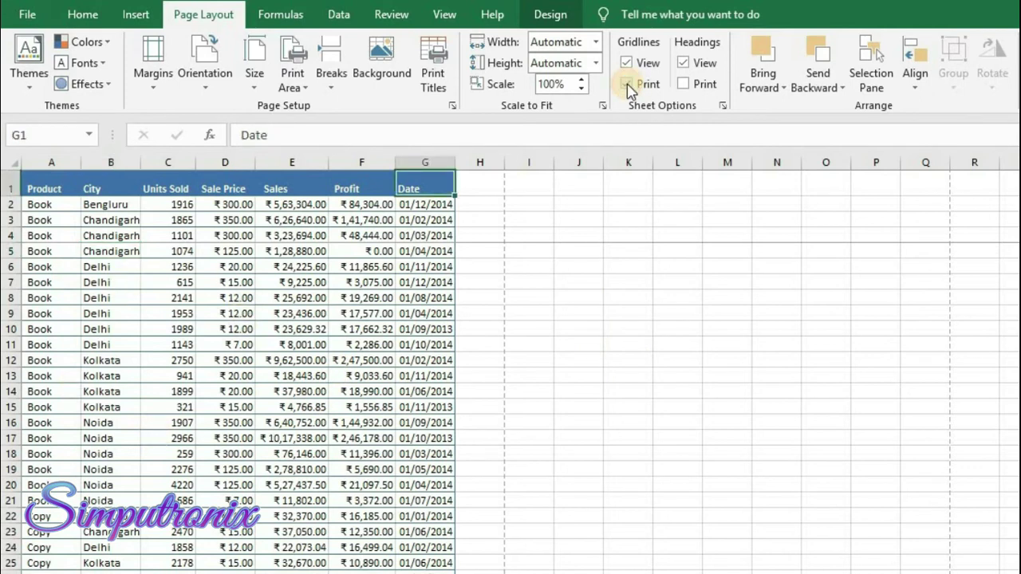
click(683, 84)
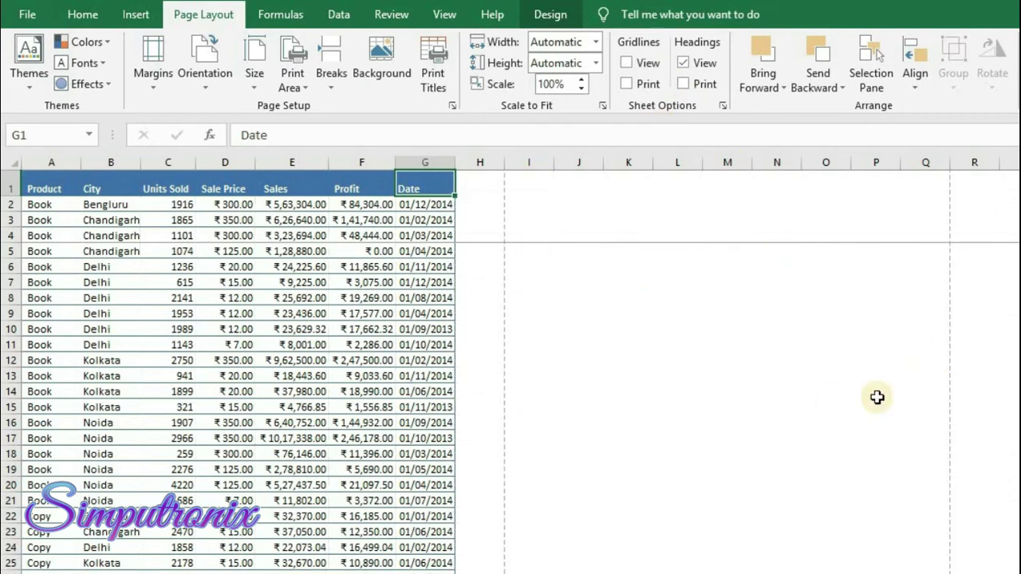
click(684, 63)
click(683, 67)
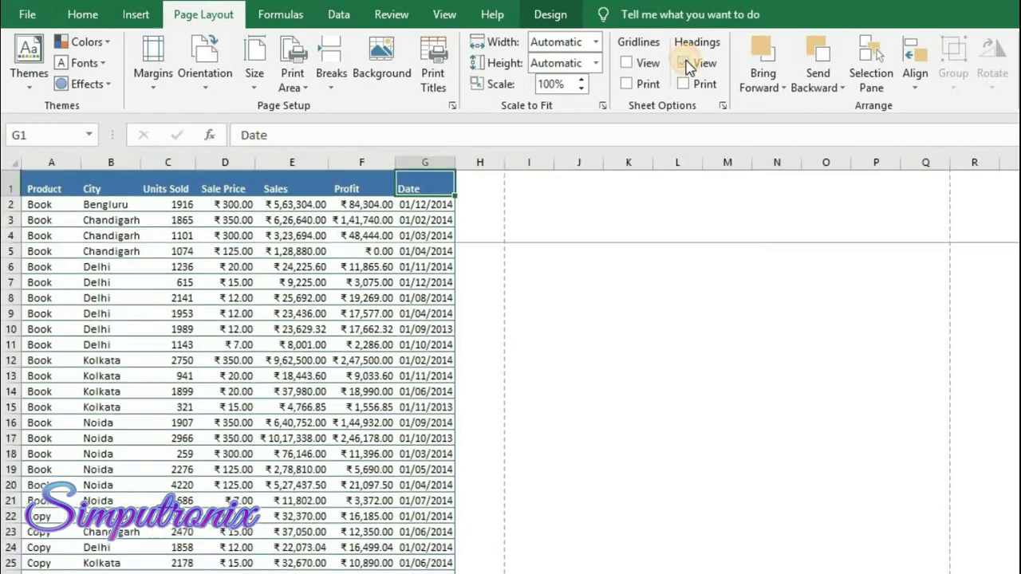
click(628, 64)
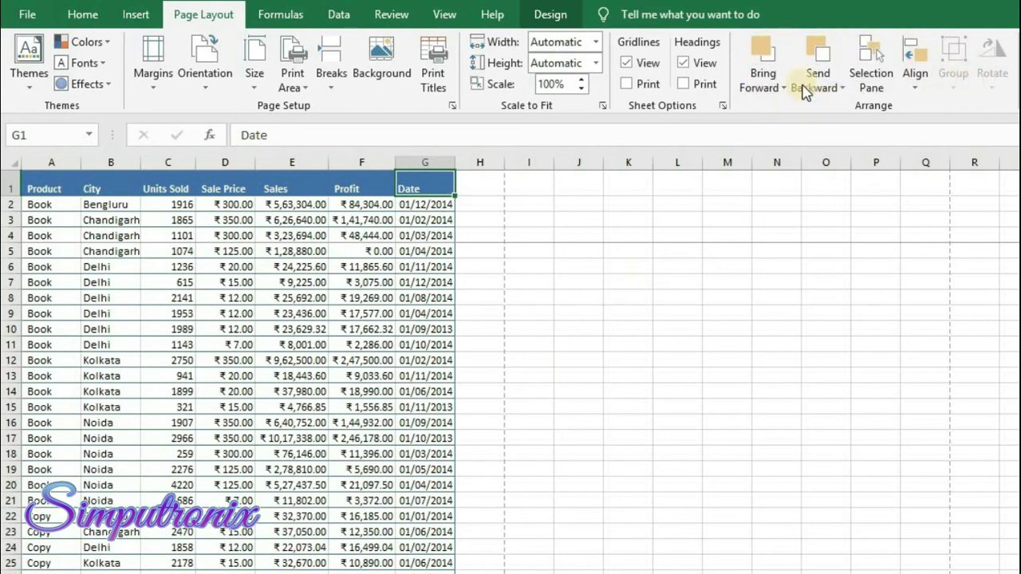
- Insert a hexagon, a pentagon and an isosceles triangle side by side in the empty area across columns K to Q
click(134, 17)
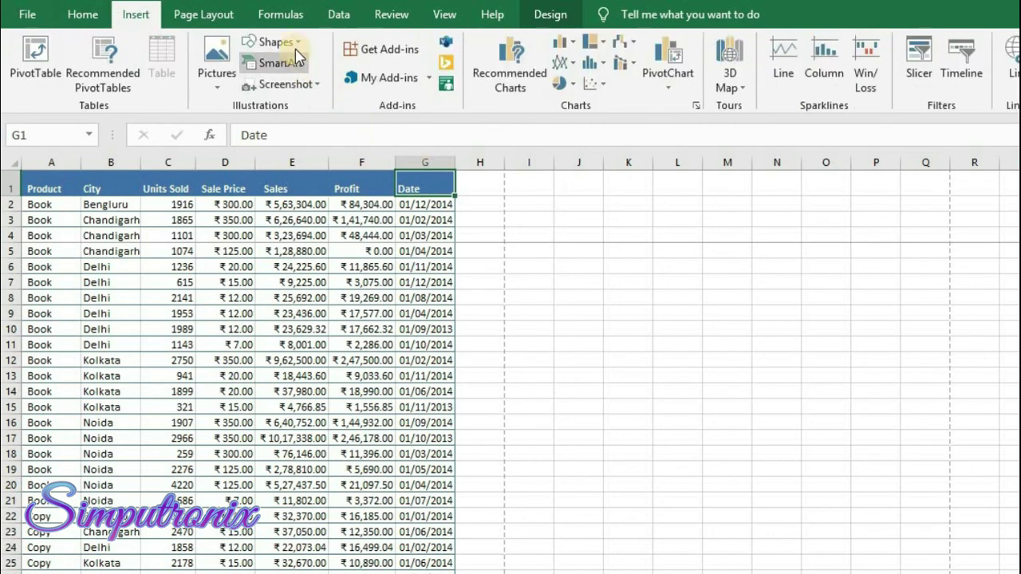
click(269, 41)
click(250, 83)
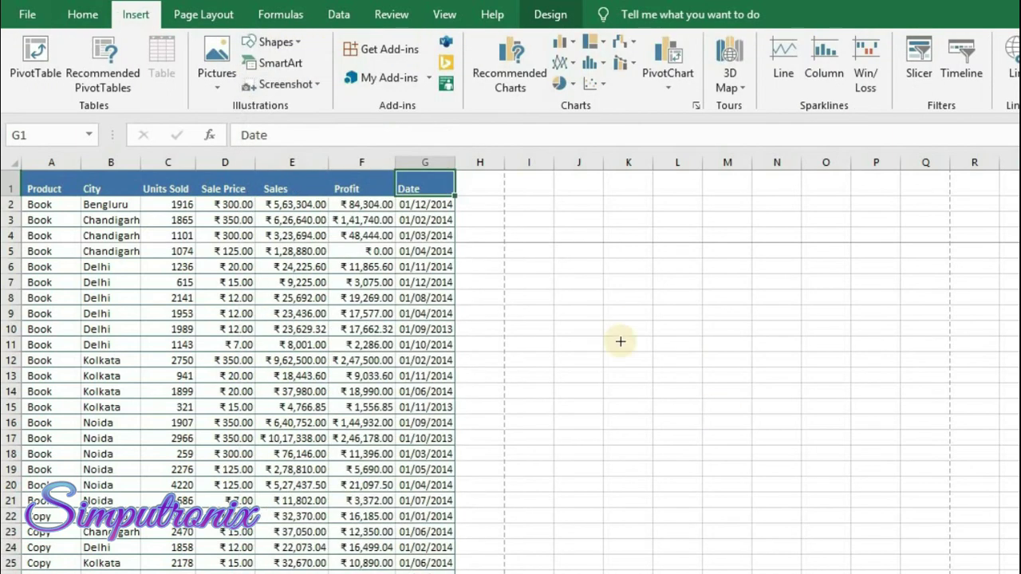
click(599, 300)
click(269, 42)
click(268, 83)
click(721, 303)
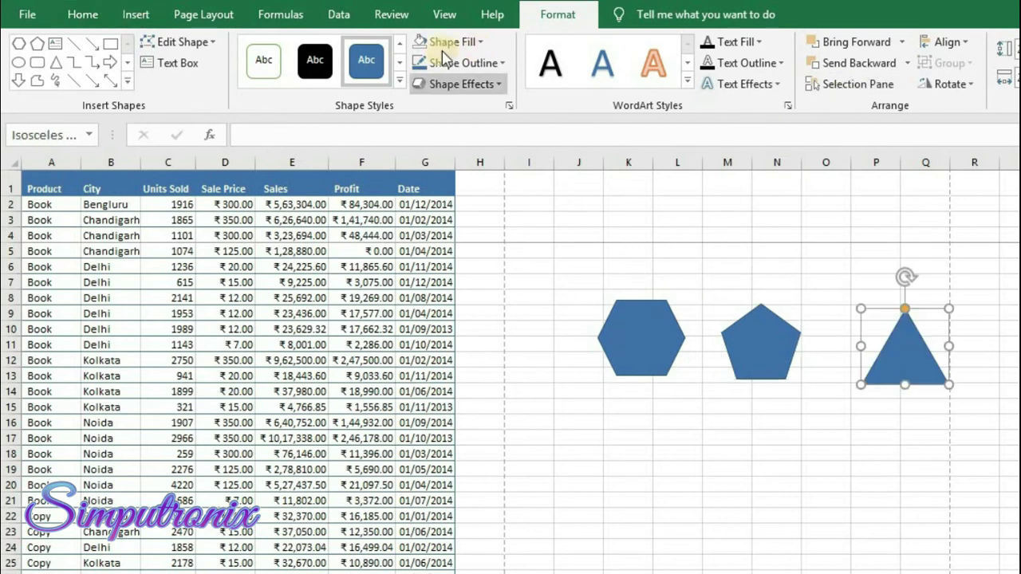
- Preview rotating the triangle right by 90° without applying it, and review the alignment options
click(186, 15)
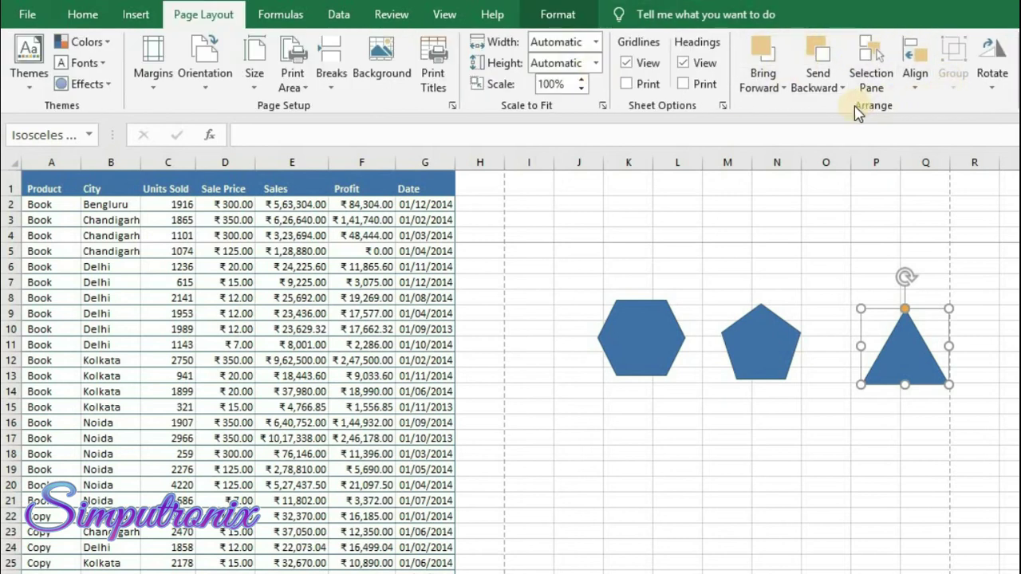
click(992, 87)
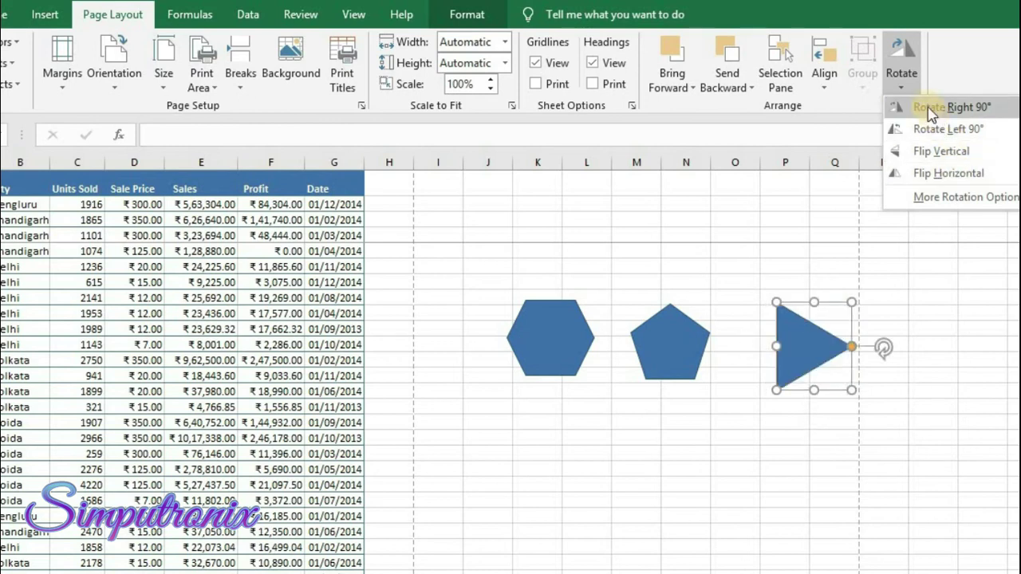
click(866, 82)
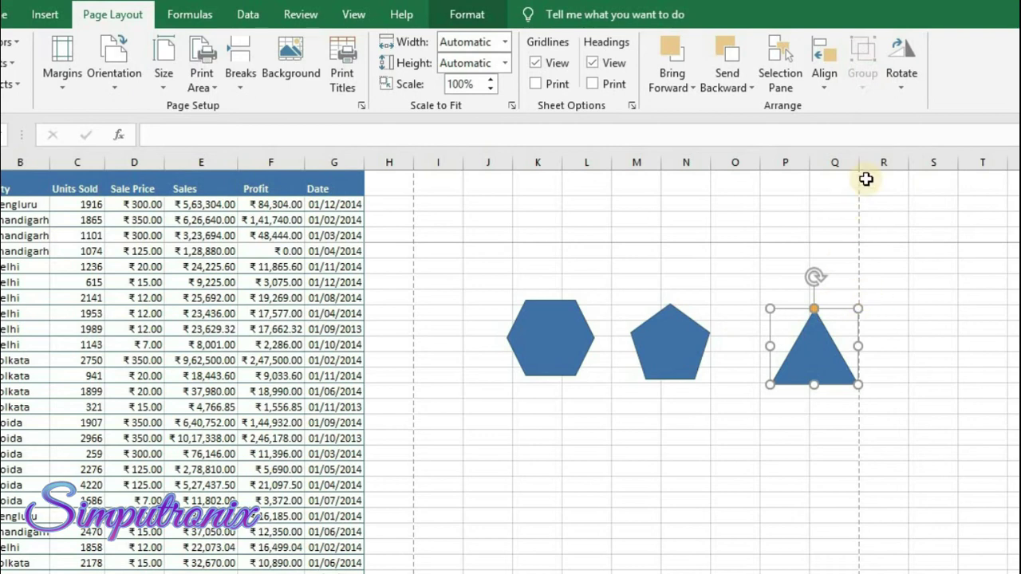
click(825, 88)
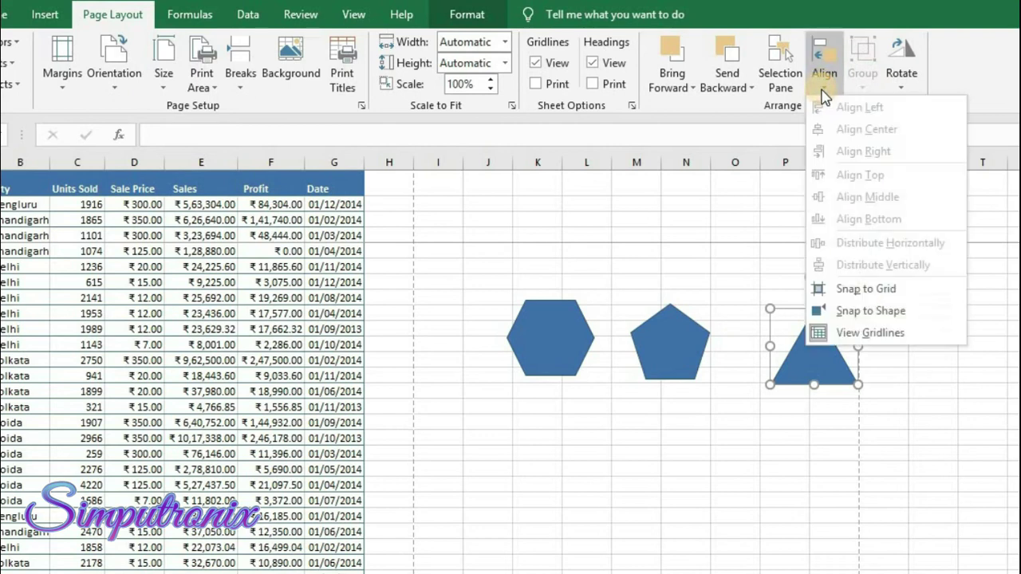
click(757, 106)
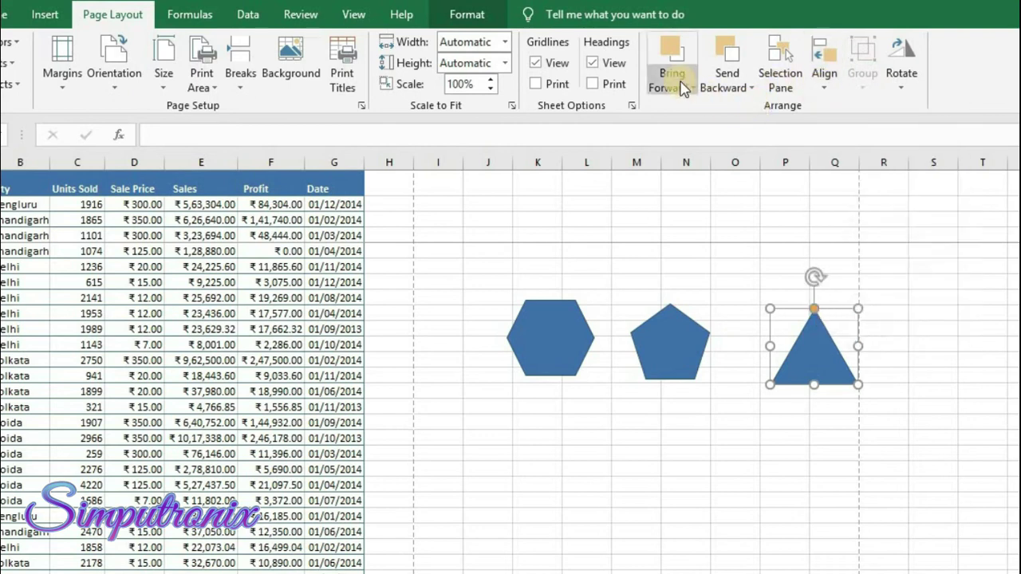
- Select the hexagon, pentagon and triangle together, and distribute them horizontally and vertically
click(578, 345)
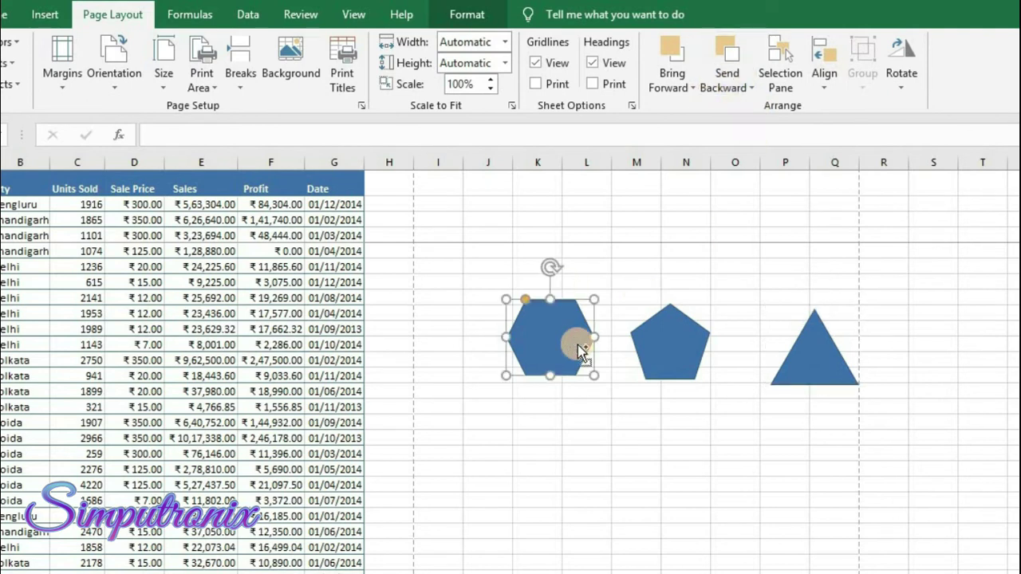
ctrl+click(668, 326)
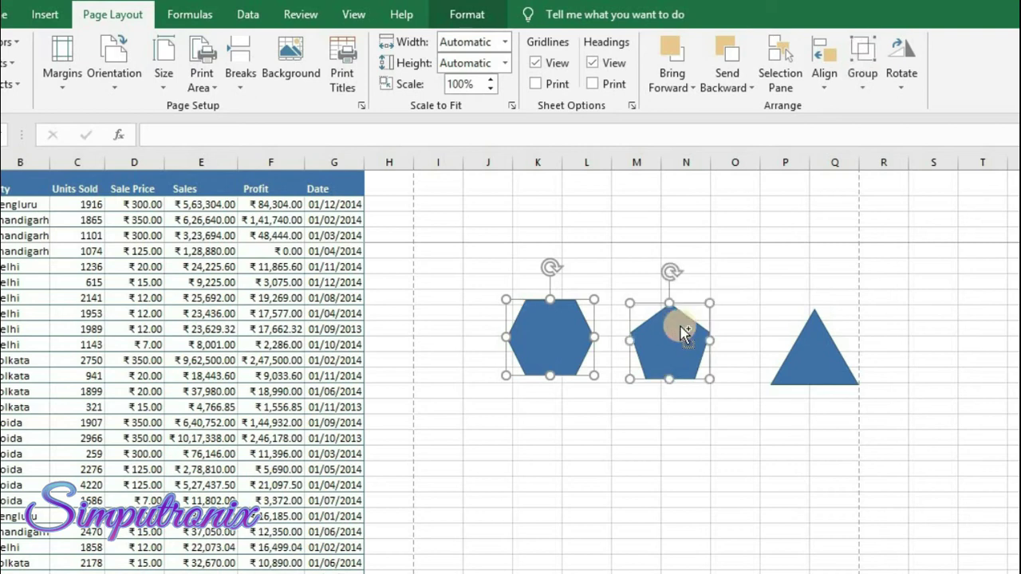
ctrl+click(808, 341)
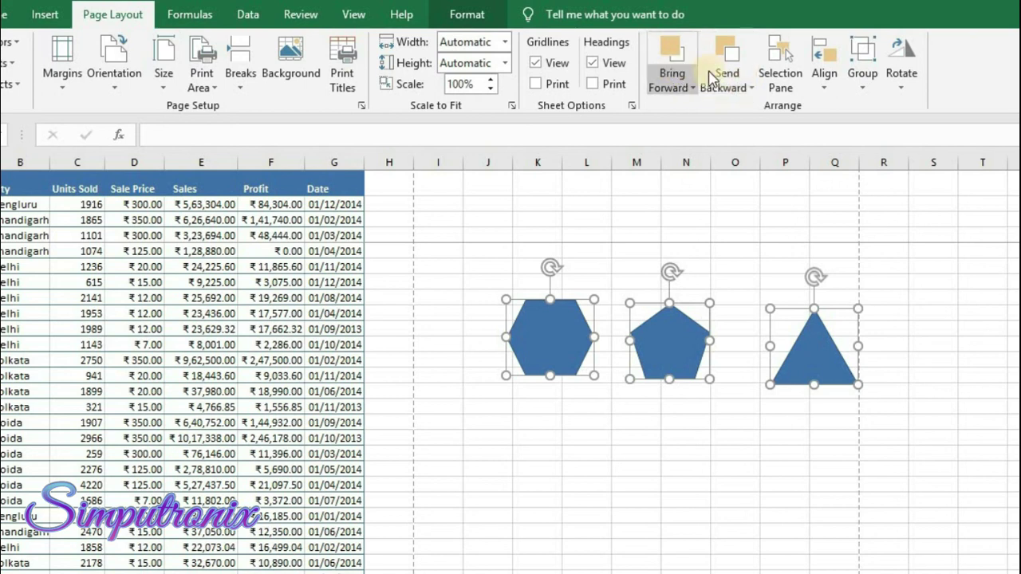
click(824, 89)
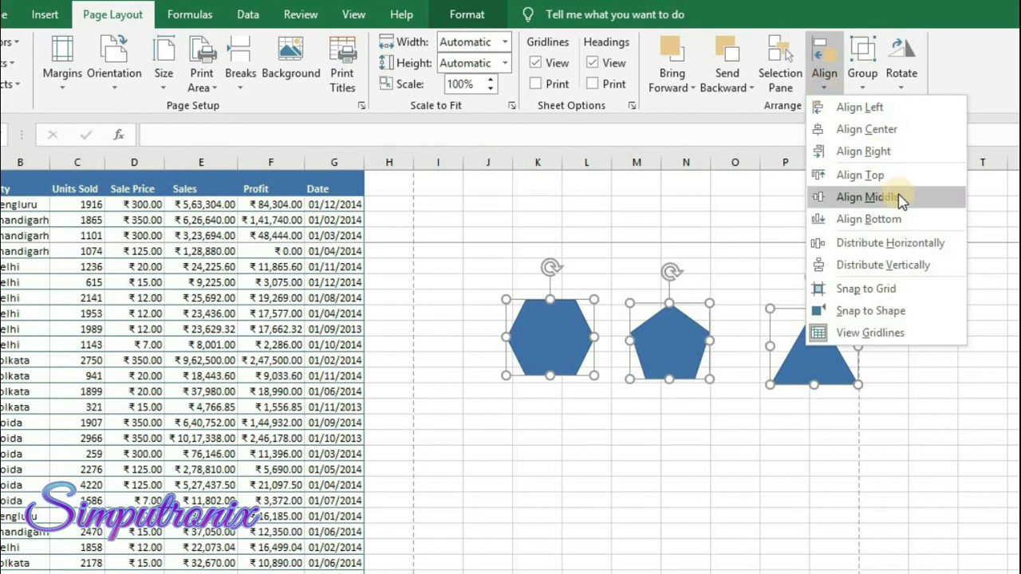
click(878, 241)
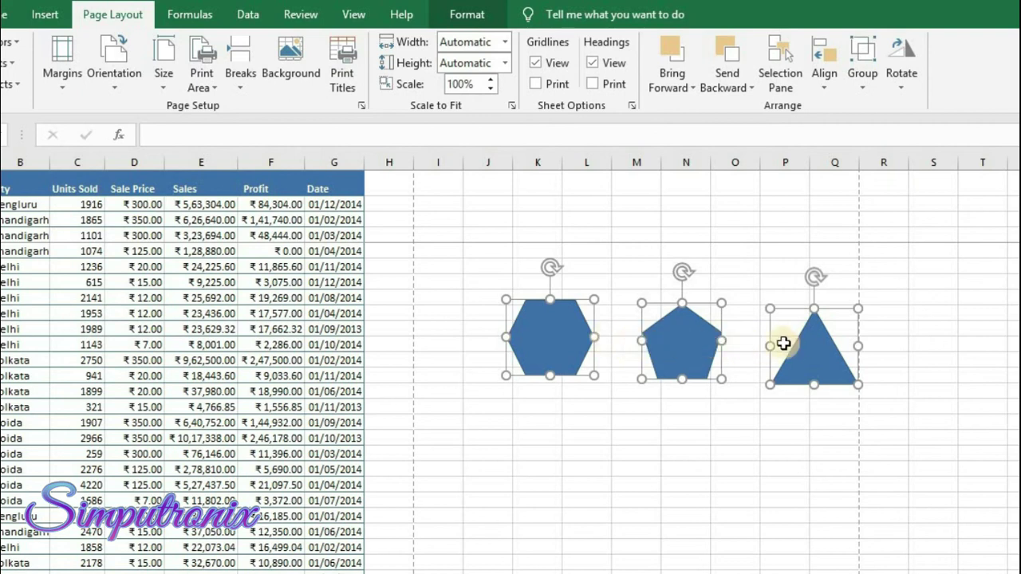
click(824, 76)
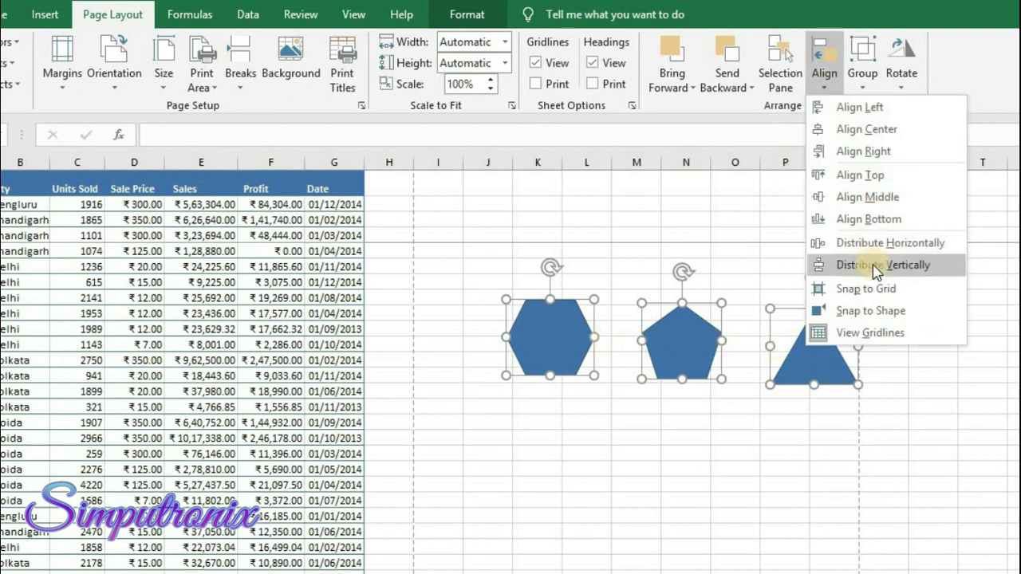
click(873, 265)
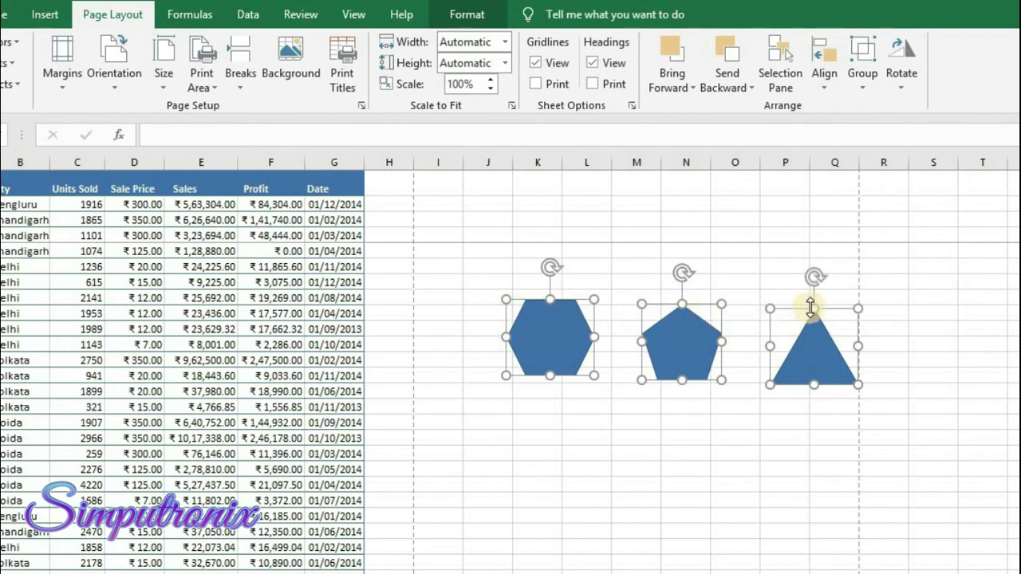
- Try Align Left on the three selected shapes, undo it, and apply Align Center instead
click(826, 97)
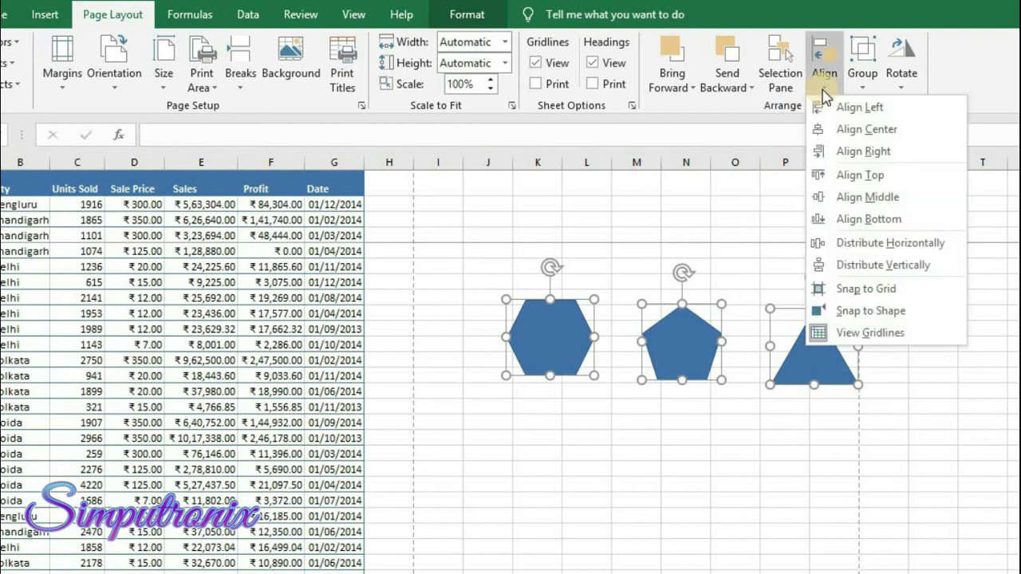
click(860, 109)
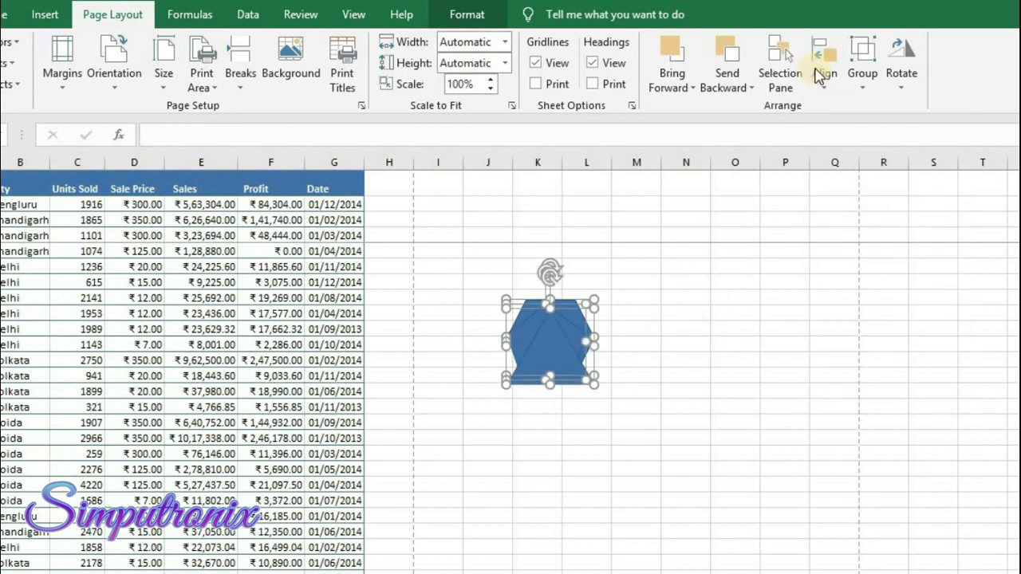
key(ctrl+z)
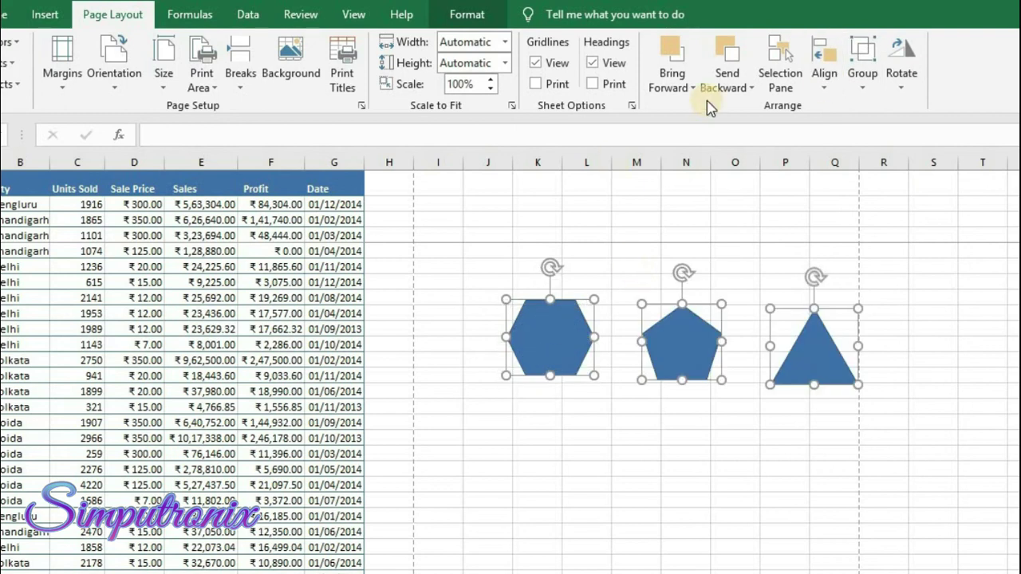
click(822, 94)
click(875, 134)
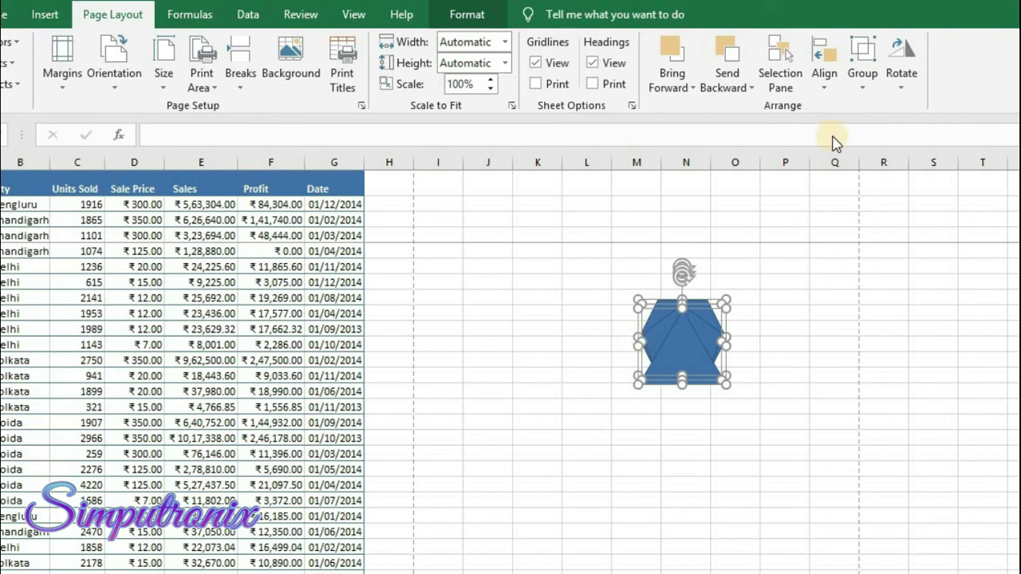
- Group the three stacked shapes into one object, and ungroup them again
click(865, 94)
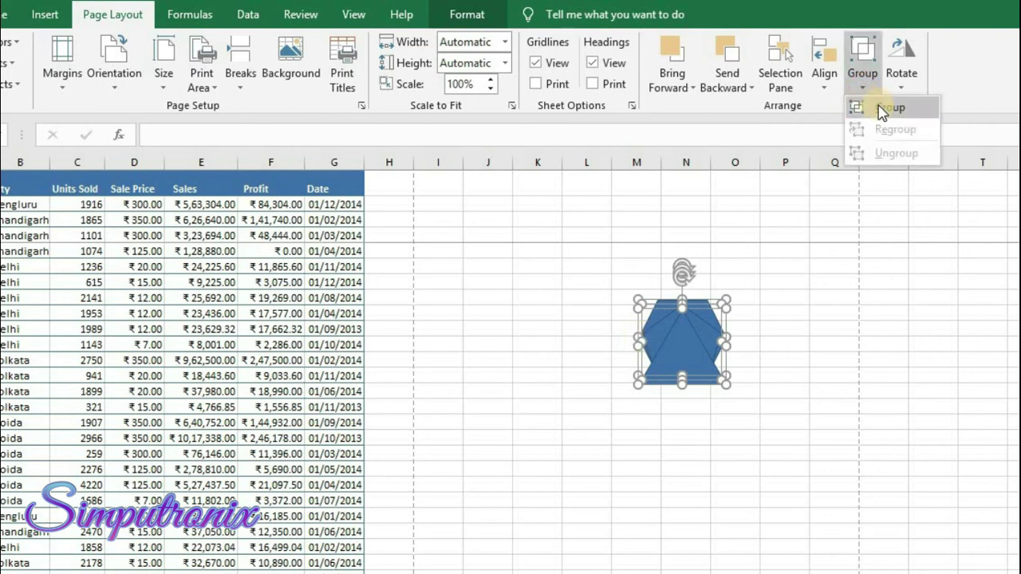
click(880, 104)
click(865, 94)
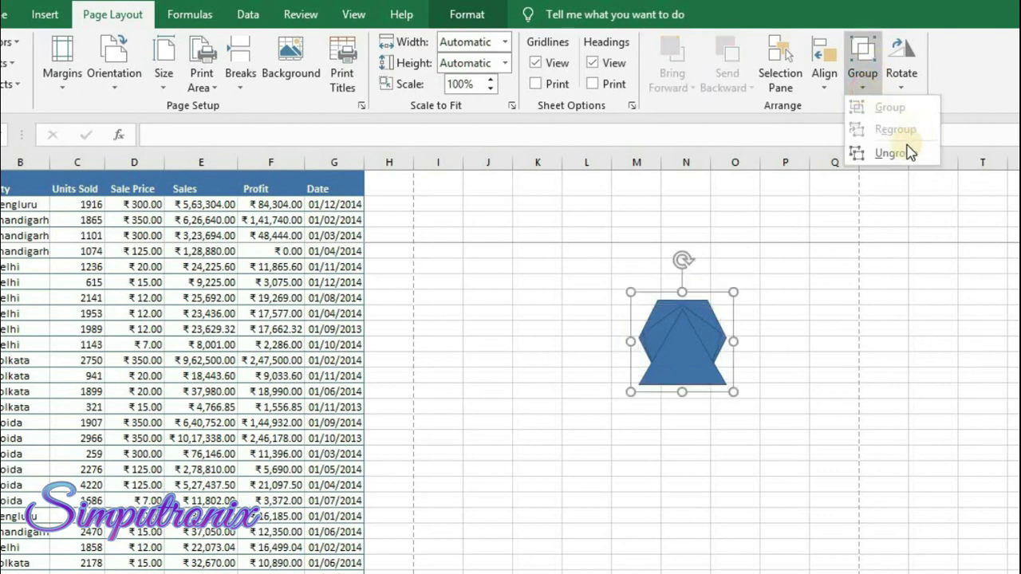
click(899, 156)
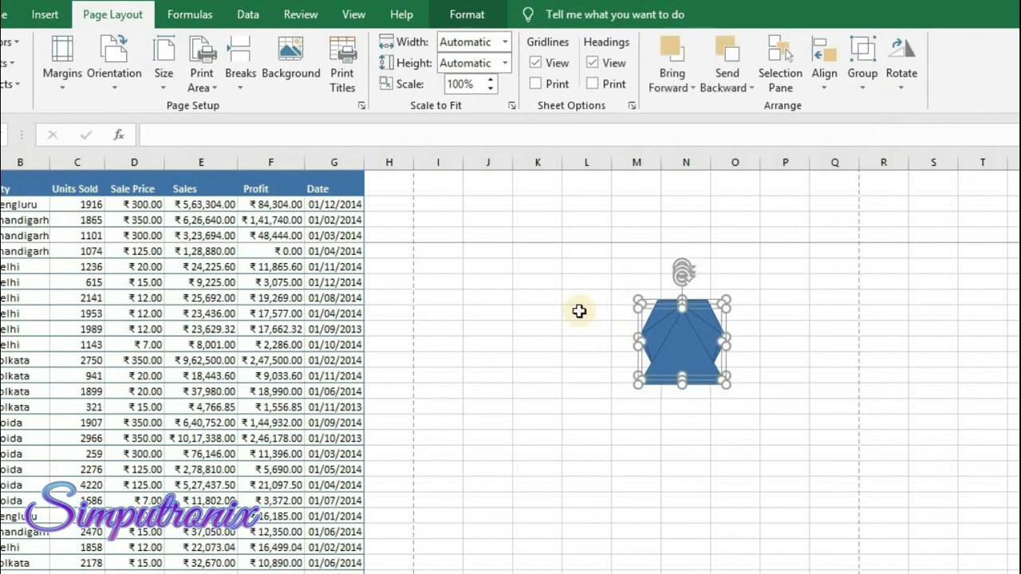
- Select only the triangle in the stack of shapes and send it to the back
click(688, 84)
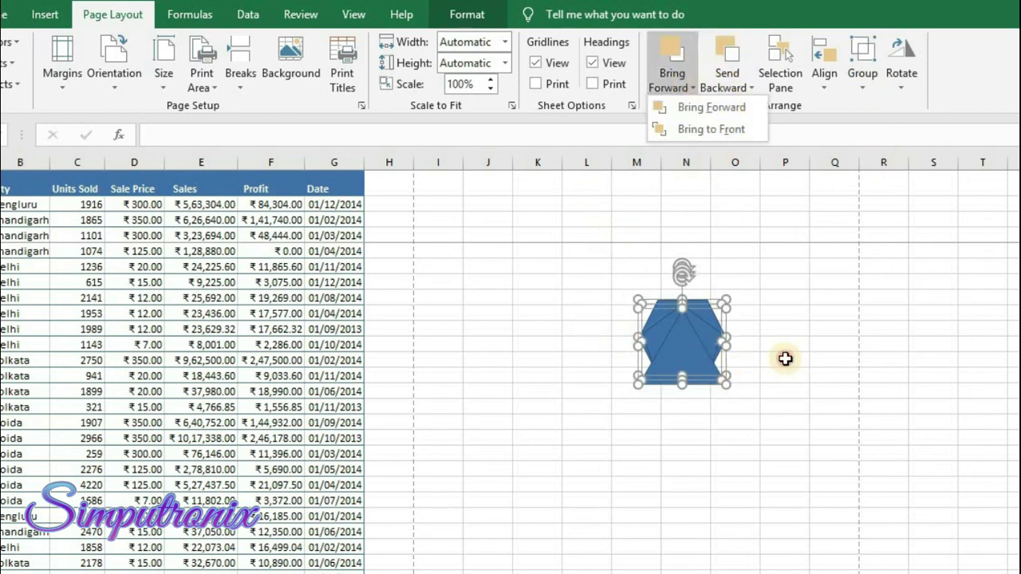
click(679, 351)
click(766, 336)
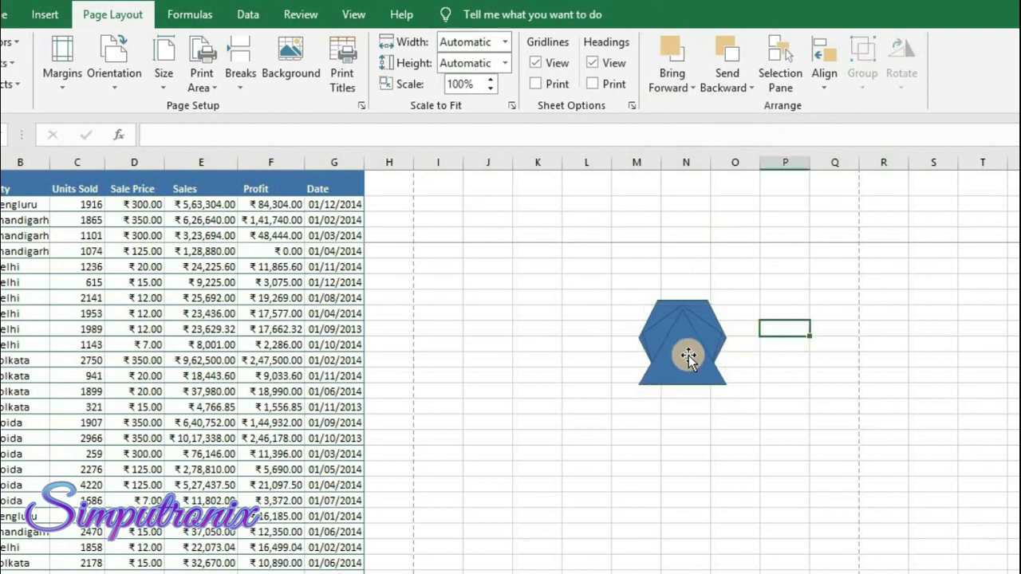
click(688, 359)
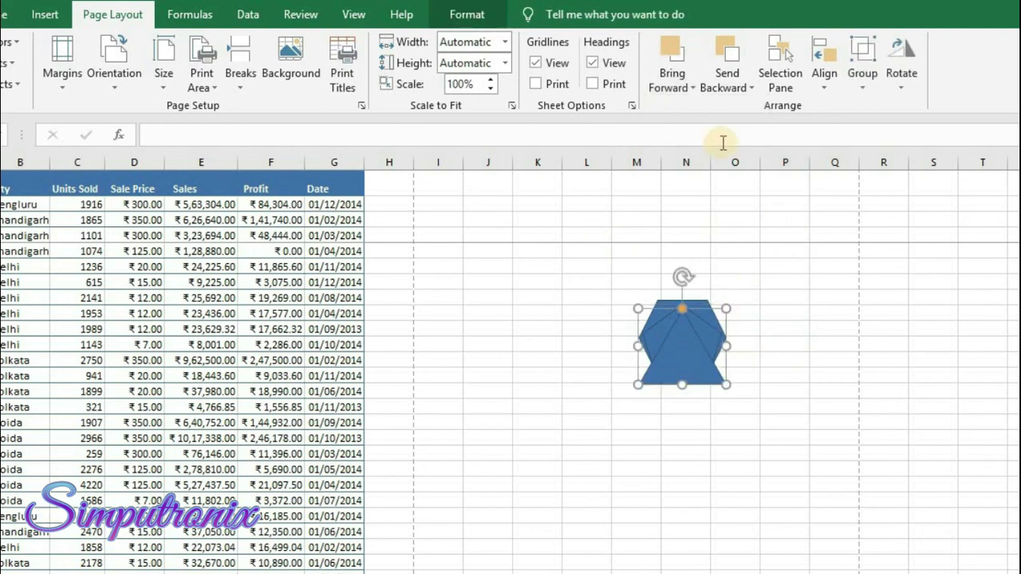
click(713, 88)
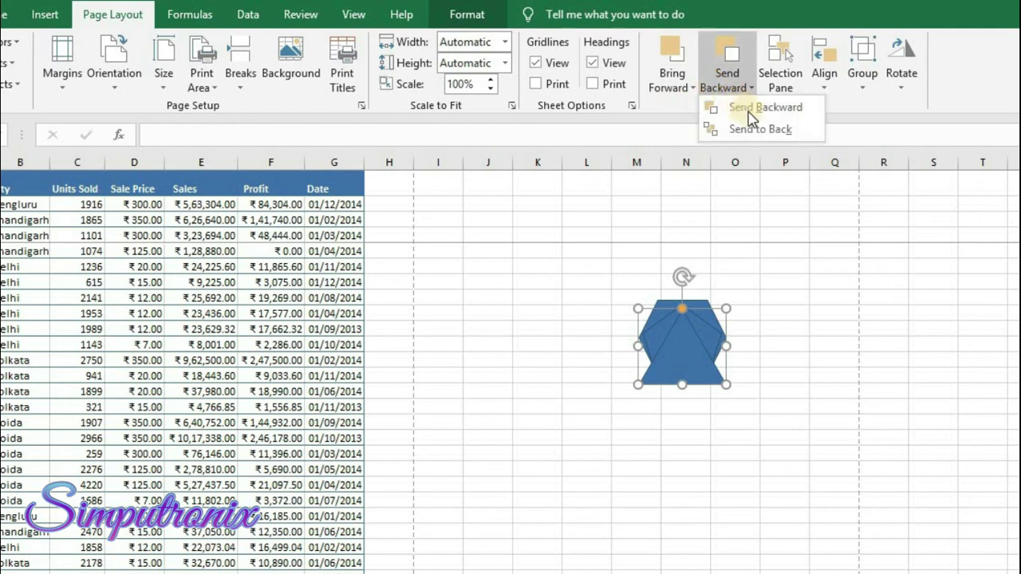
click(754, 130)
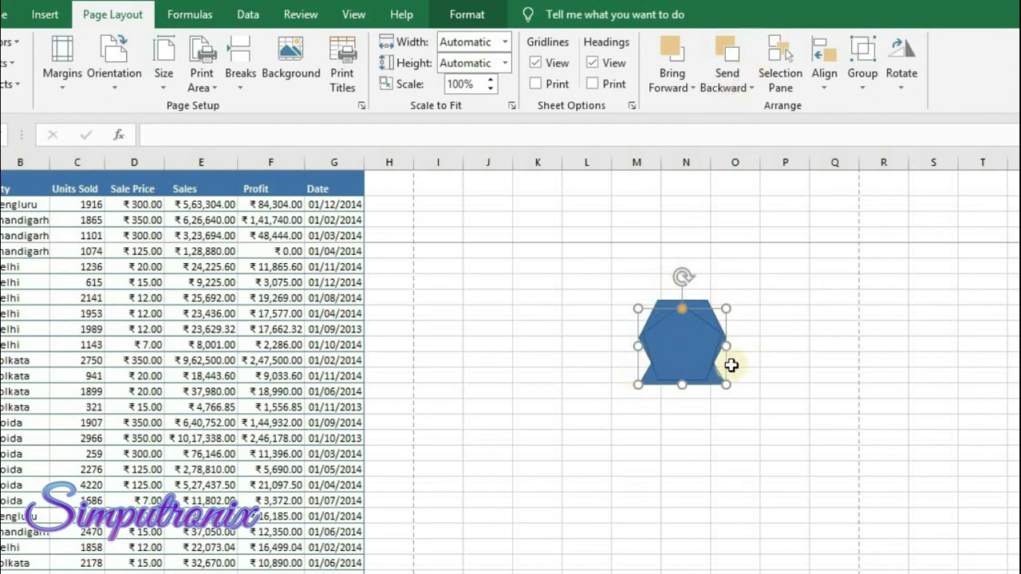
- Move the pentagon off the stack to the empty cells around columns Q and R, and undo the move
drag(675, 337, 848, 365)
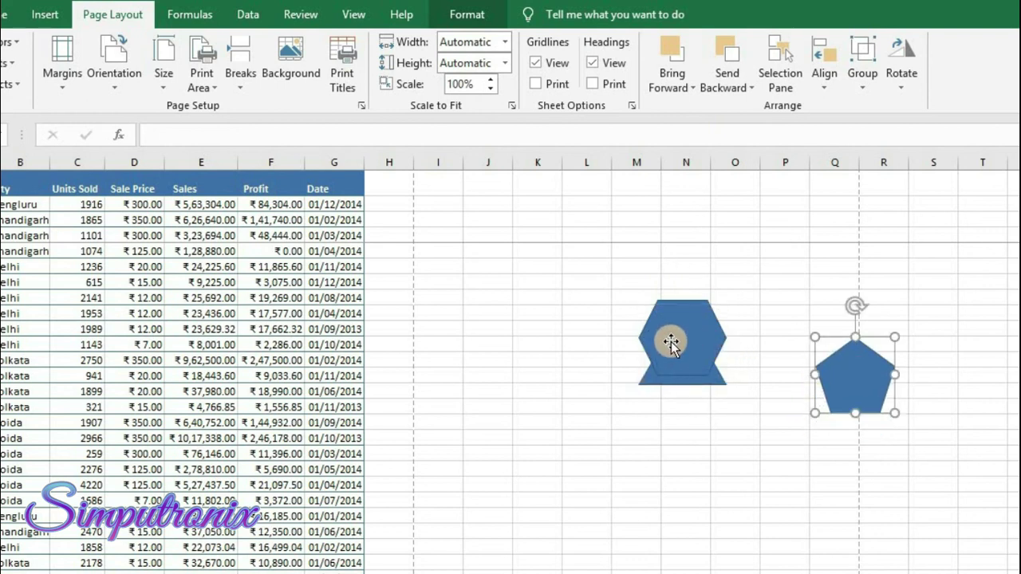
click(869, 394)
key(ctrl+z)
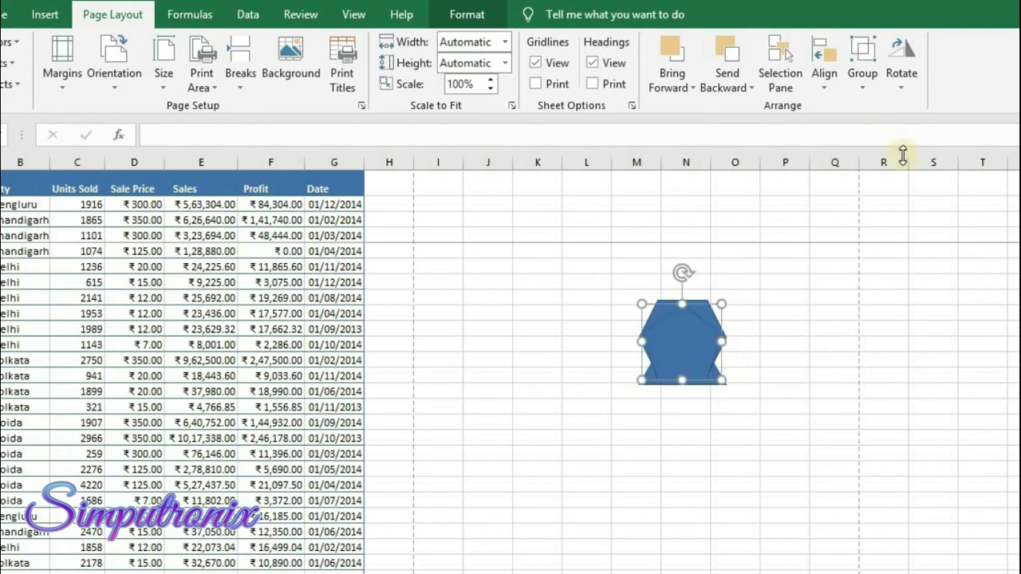